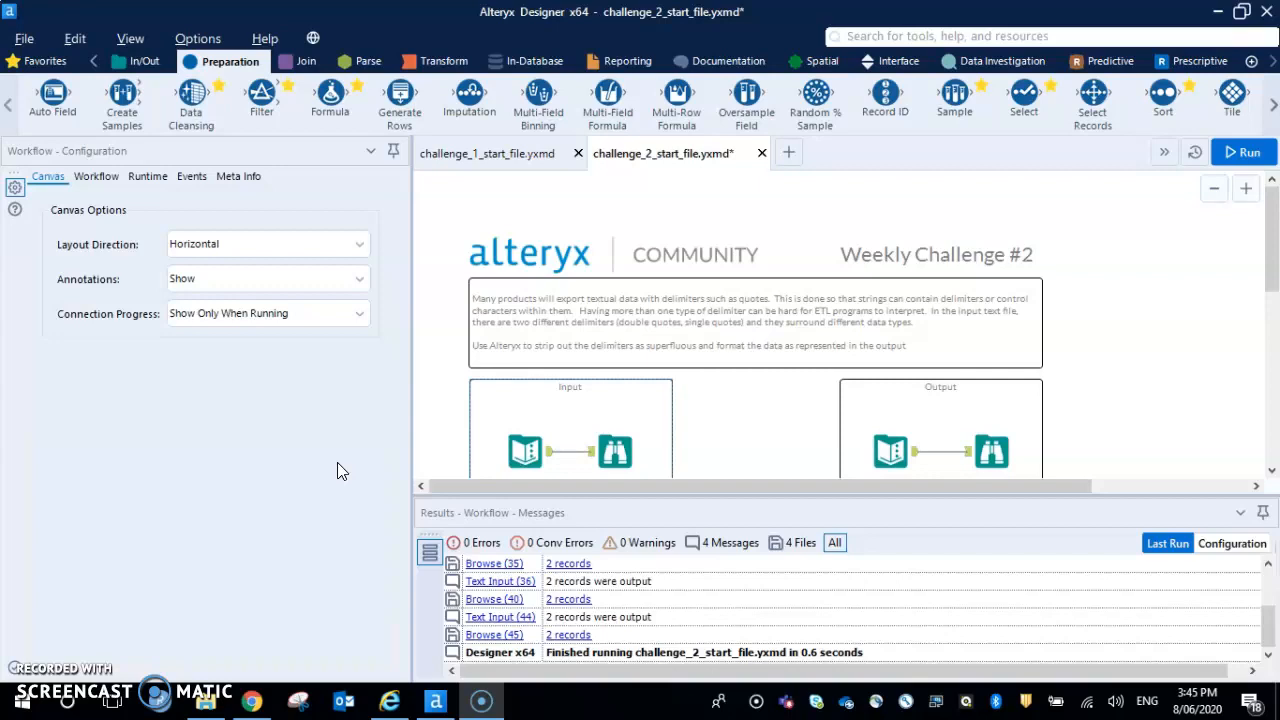
Run the workflow and examine the Input container's text data with the Field_1 results column widened
left_click(525, 450)
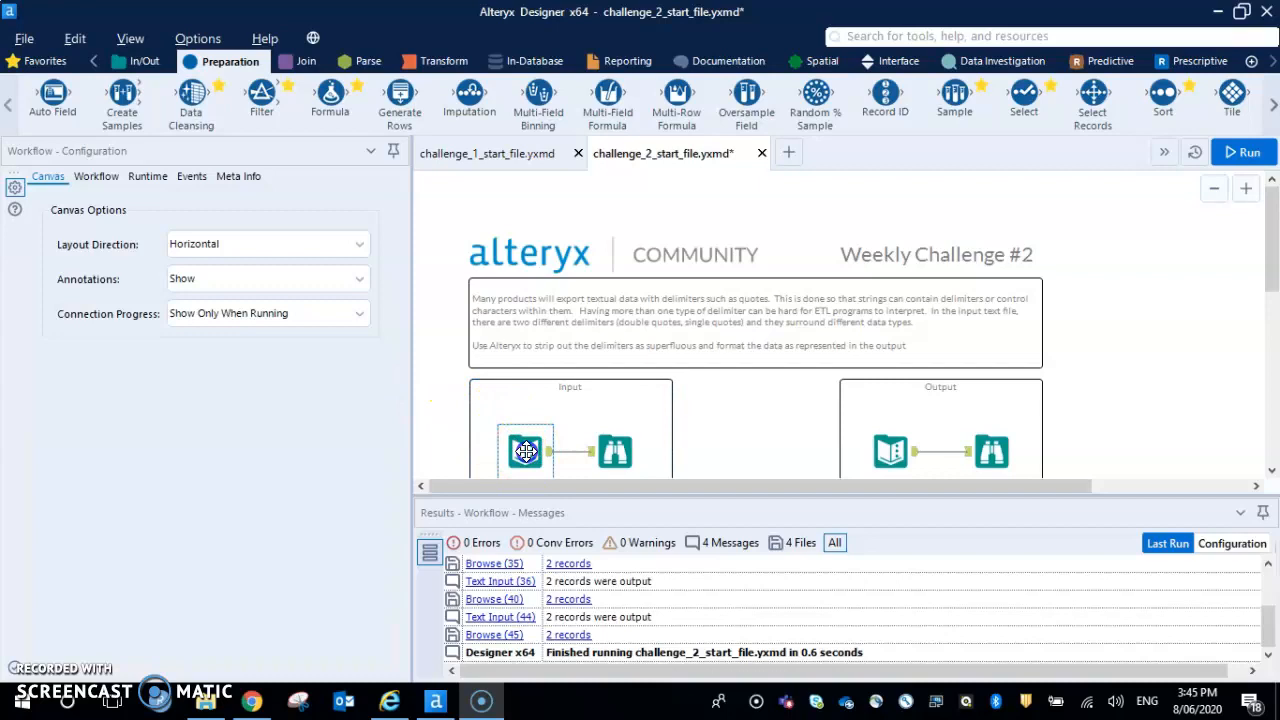
left_click(1243, 150)
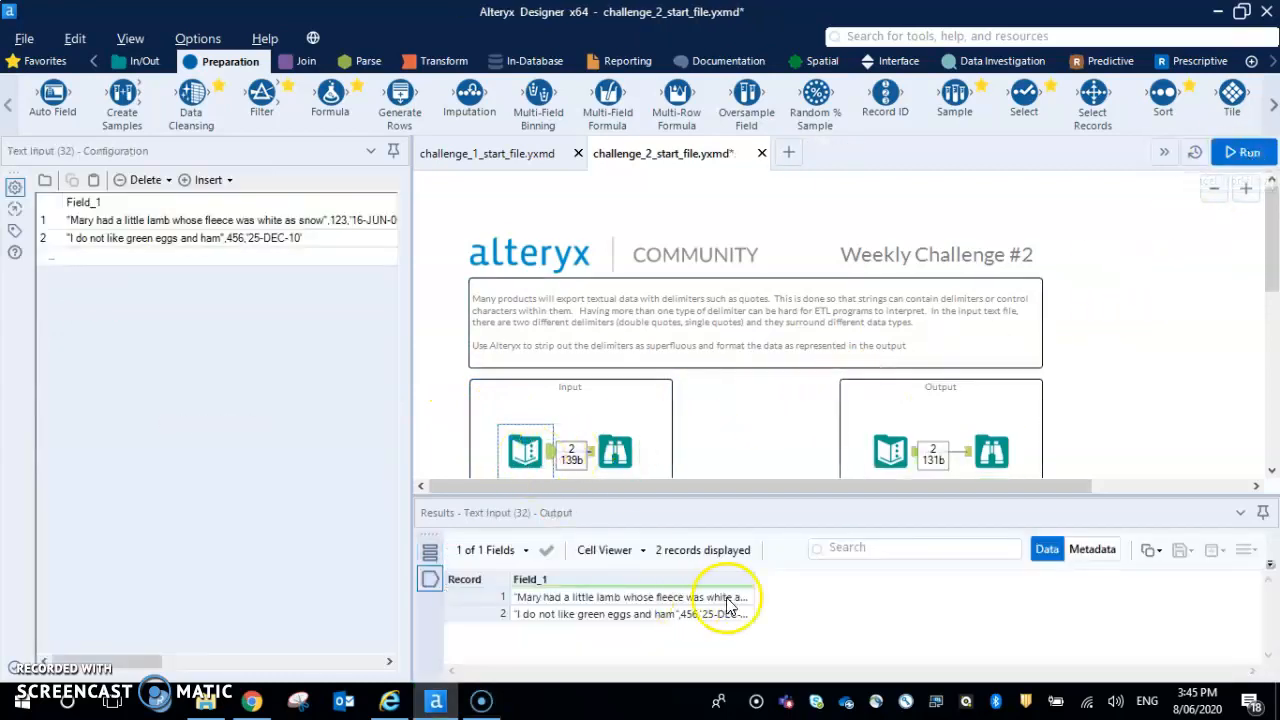
left_click_drag(752, 579, 1063, 575)
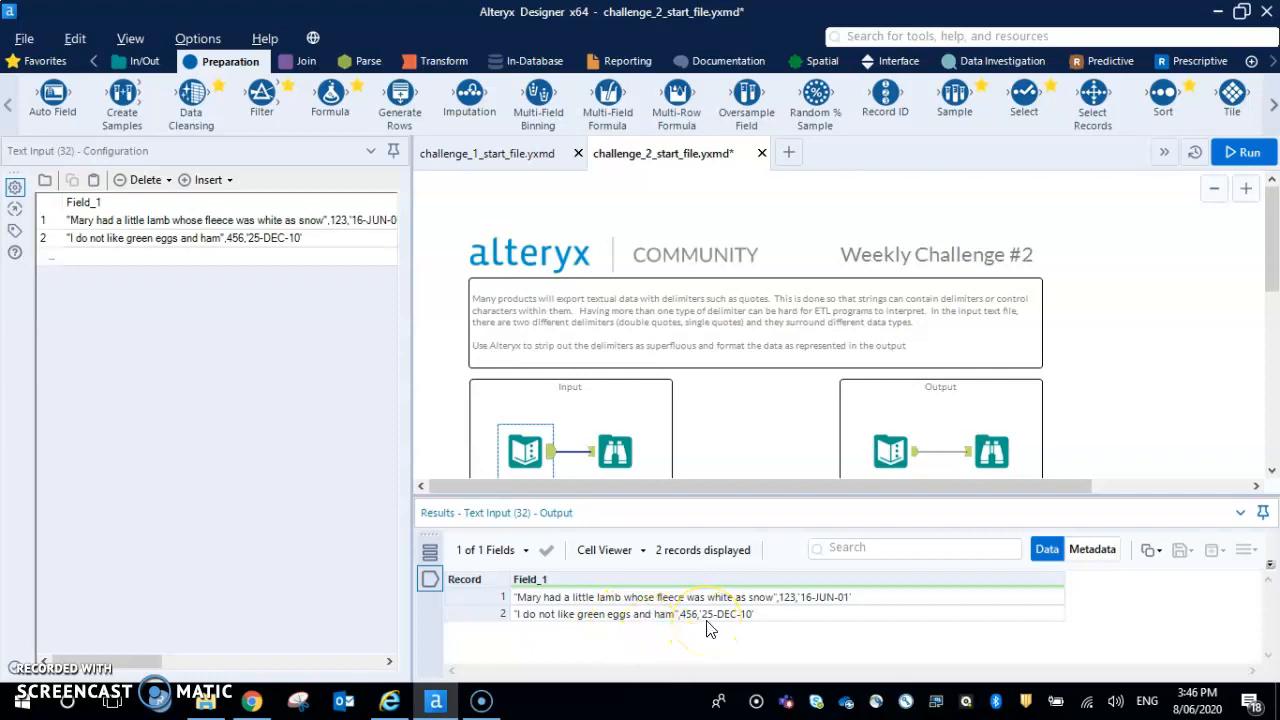
Copy the Text Input tool from the Input container, paste it below the existing solution row, and run the workflow
left_click(737, 410)
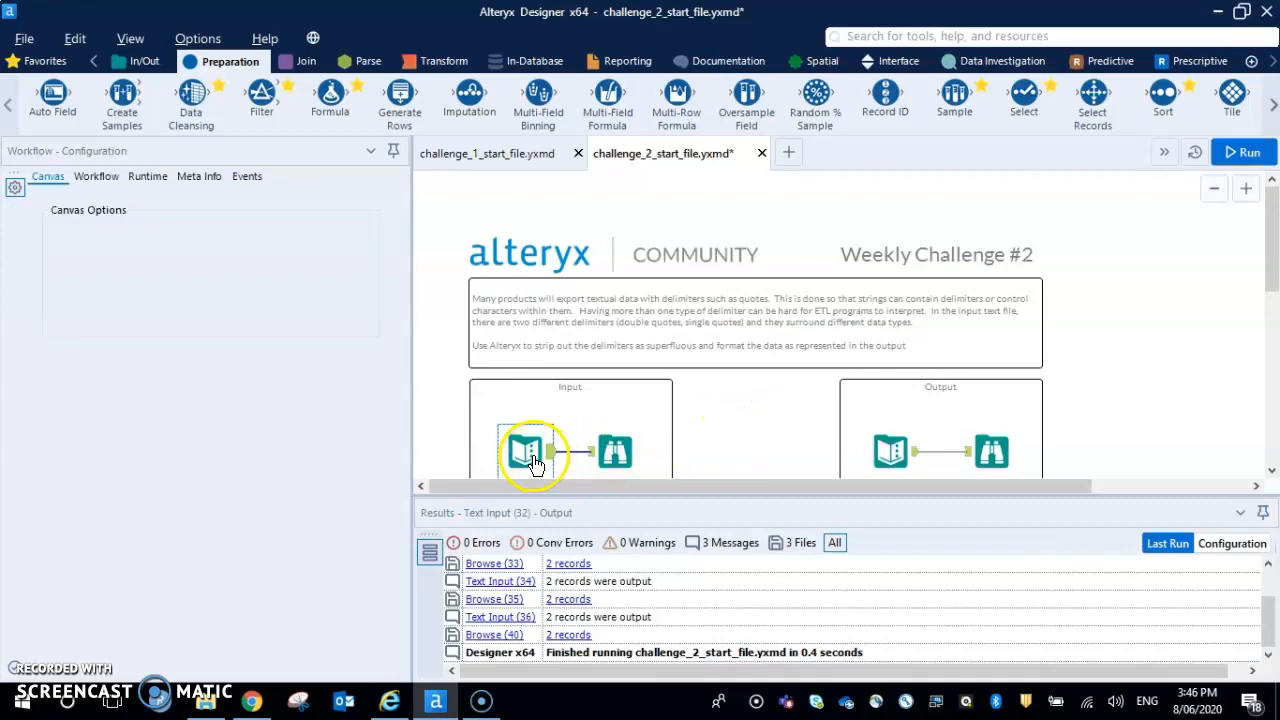
left_click(532, 453)
scroll(530, 452, "down", 3)
left_click(522, 458)
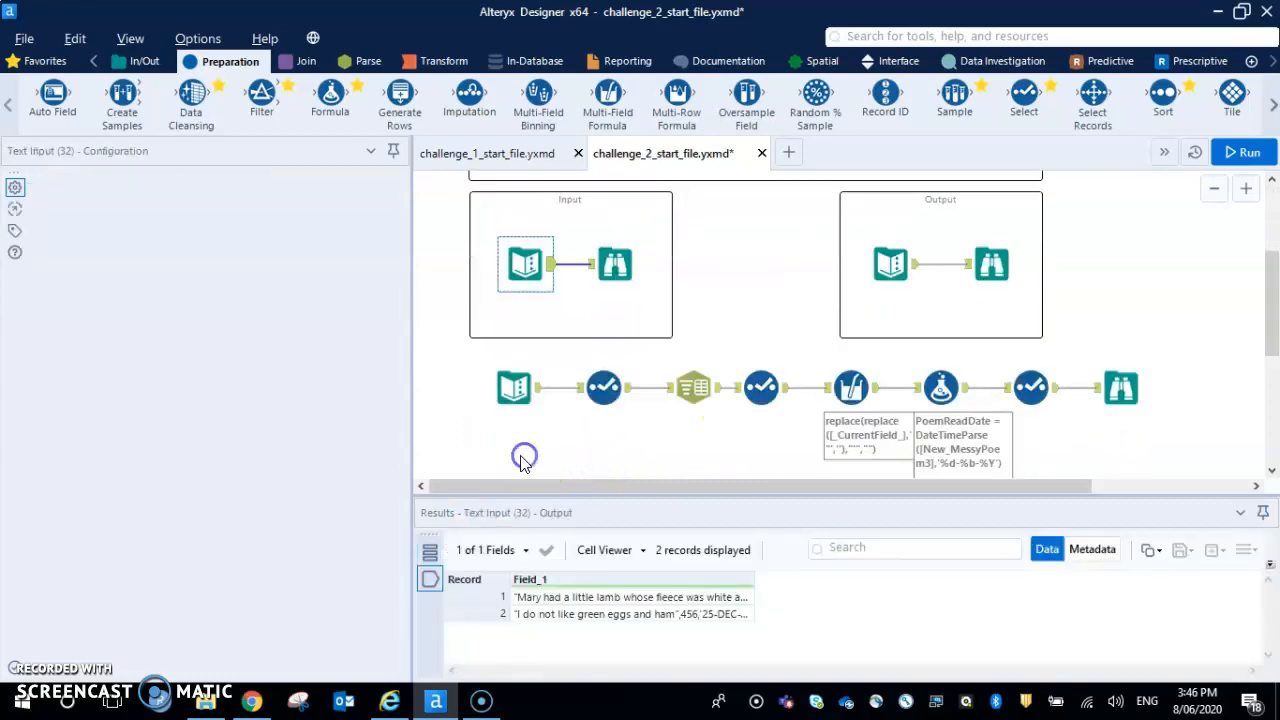
key("ctrl+v")
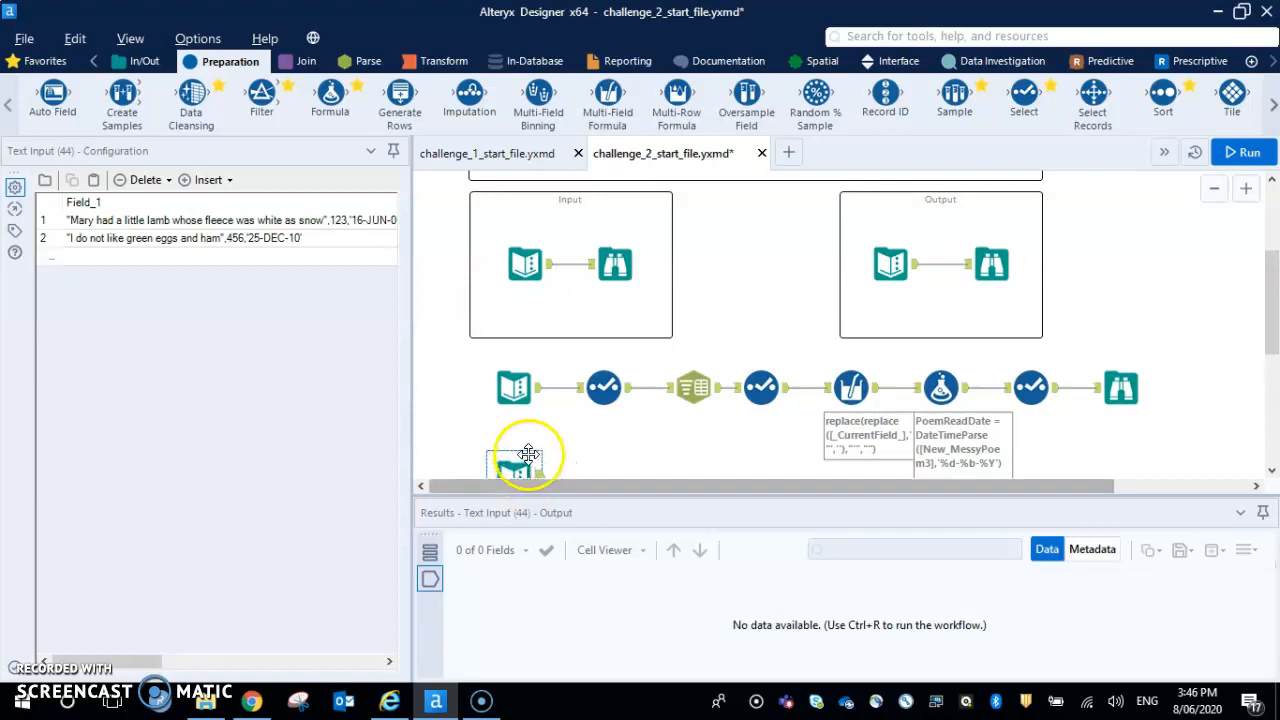
left_click(1243, 152)
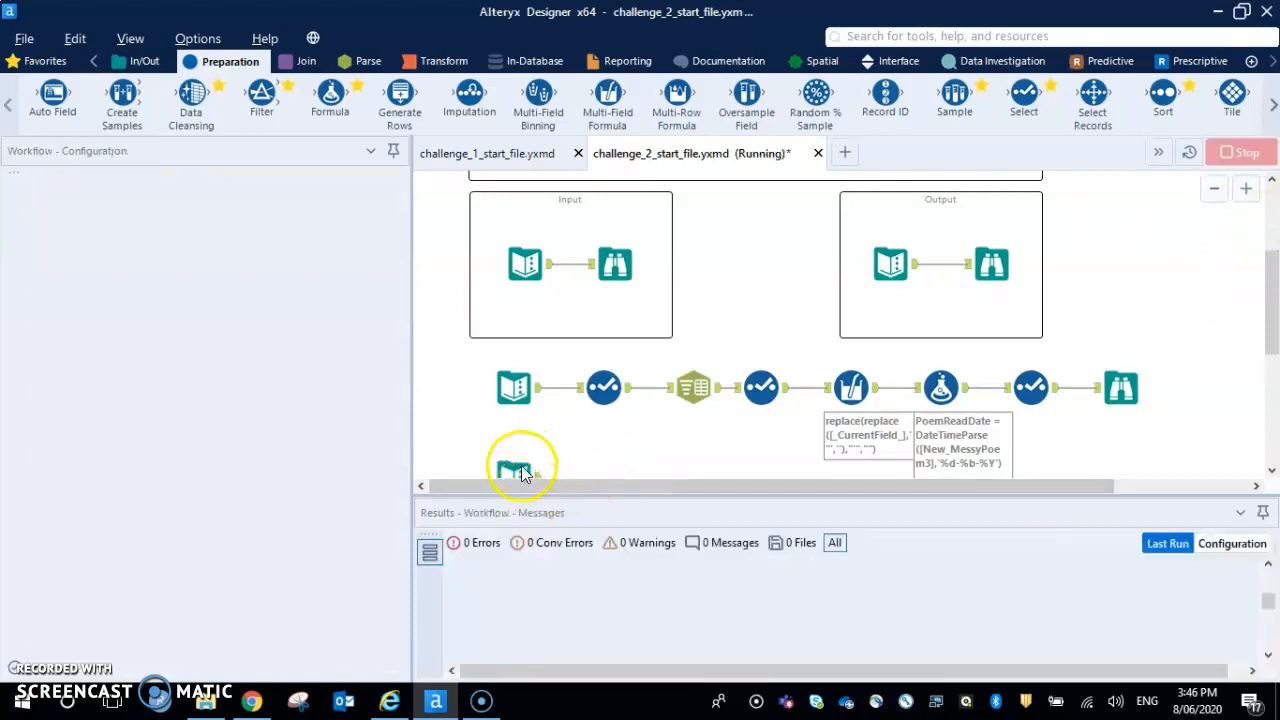
Add a Browse tool after the copied Text Input, move it beneath the solution row's final Browse, and run the workflow
scroll(520, 463, "down", 2)
left_click(518, 405)
right_click(516, 408)
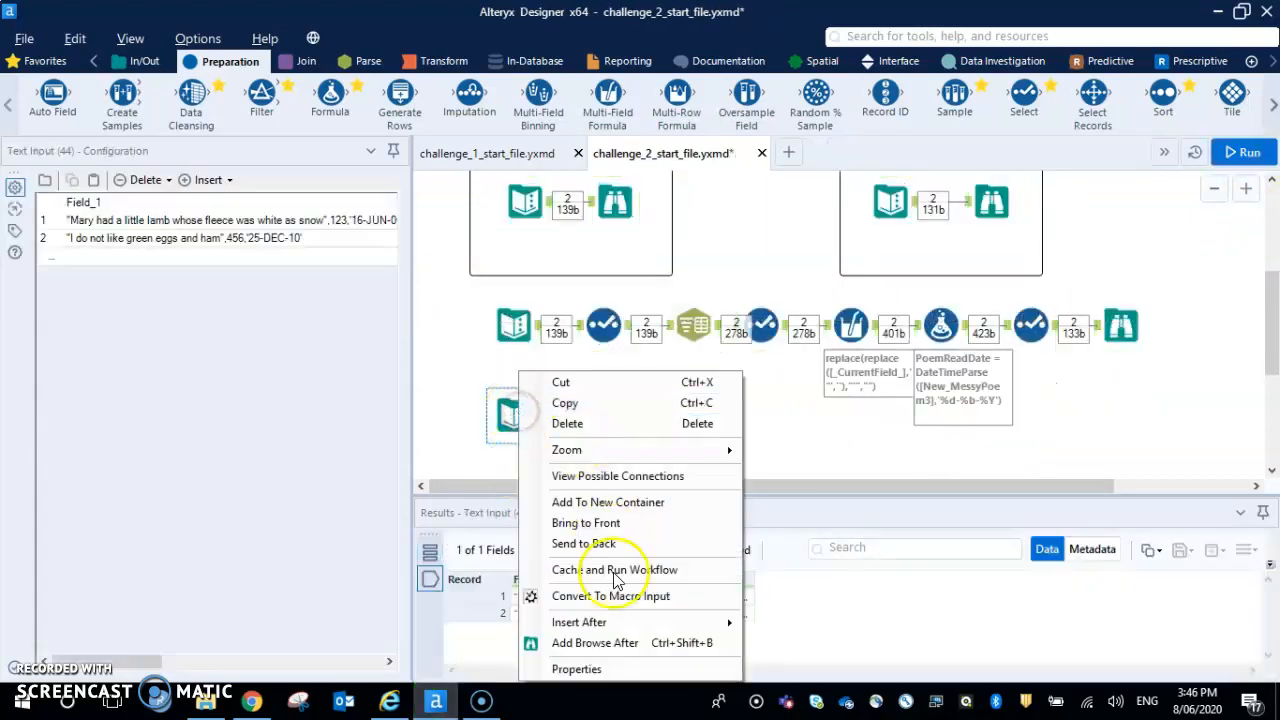
left_click(625, 641)
left_click_drag(600, 422, 1135, 408)
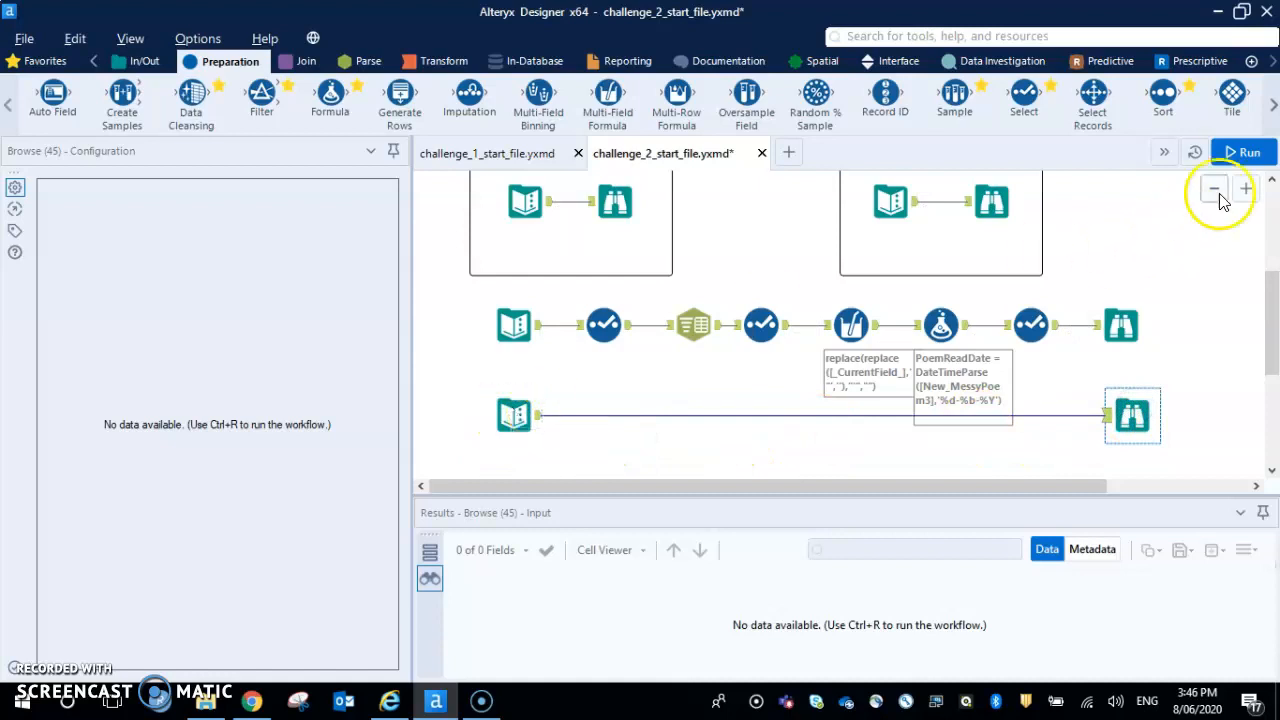
left_click(1240, 152)
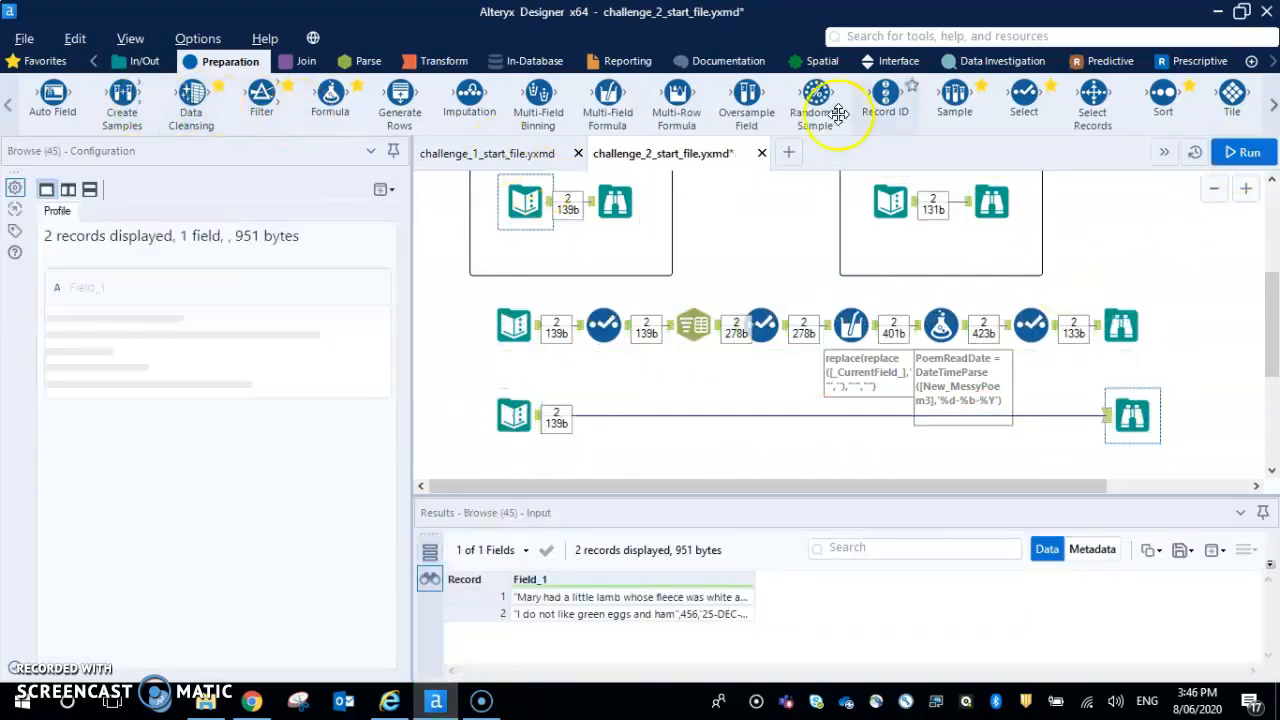
Insert a Select tool after the copied Text Input, rename Field_1 to MessyPoem, and run the workflow to check the column
left_click_drag(1023, 93, 603, 414)
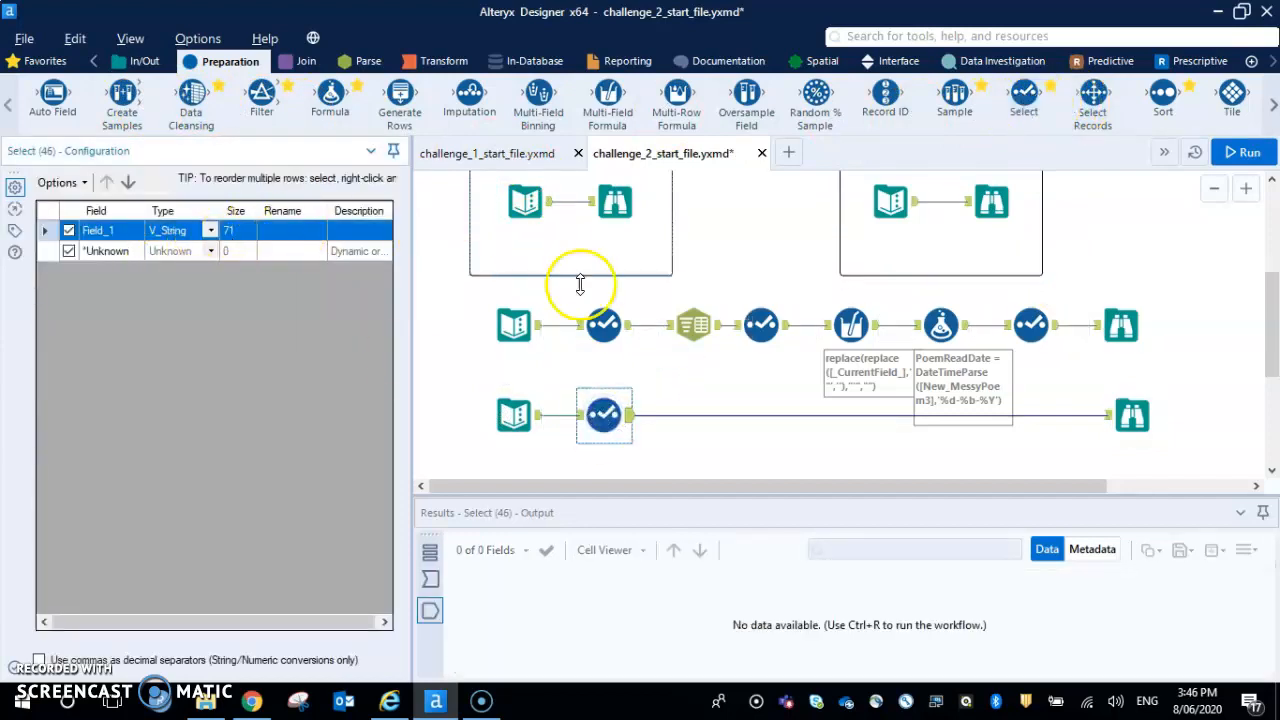
left_click(603, 325)
left_click(605, 420)
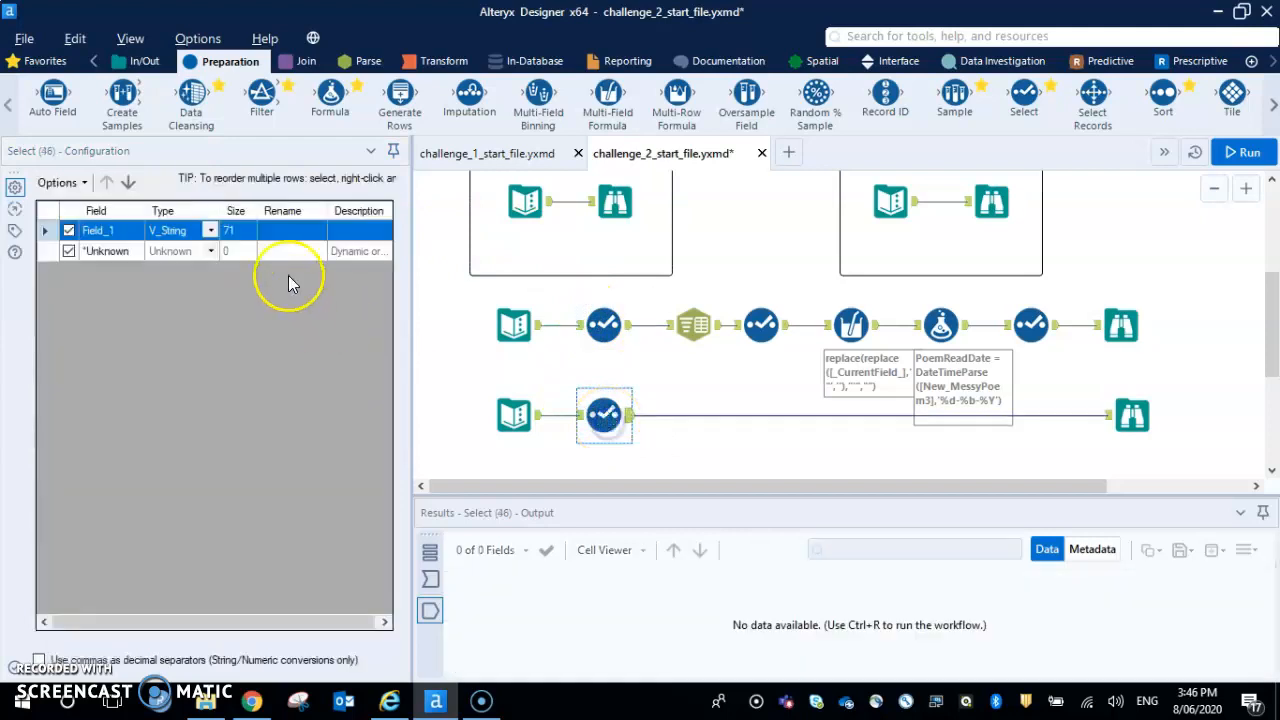
left_click(283, 229)
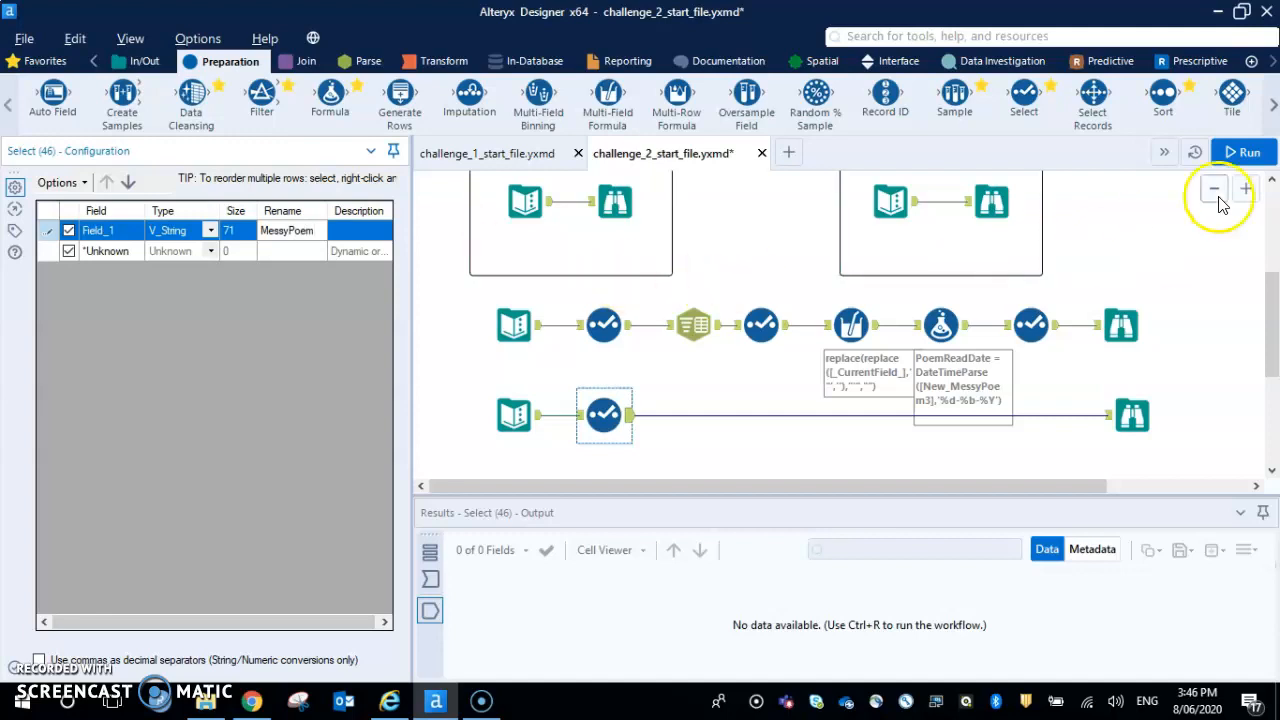
left_click(1243, 153)
left_click(513, 416)
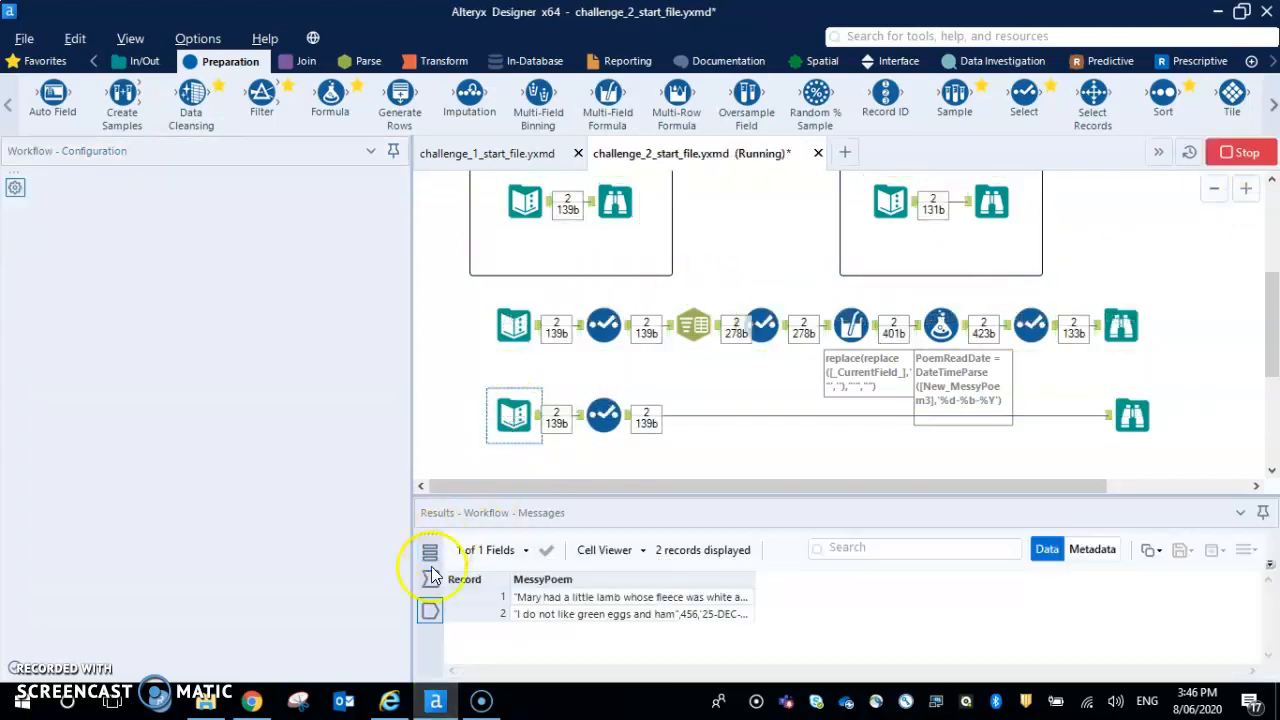
left_click_drag(753, 573, 928, 573)
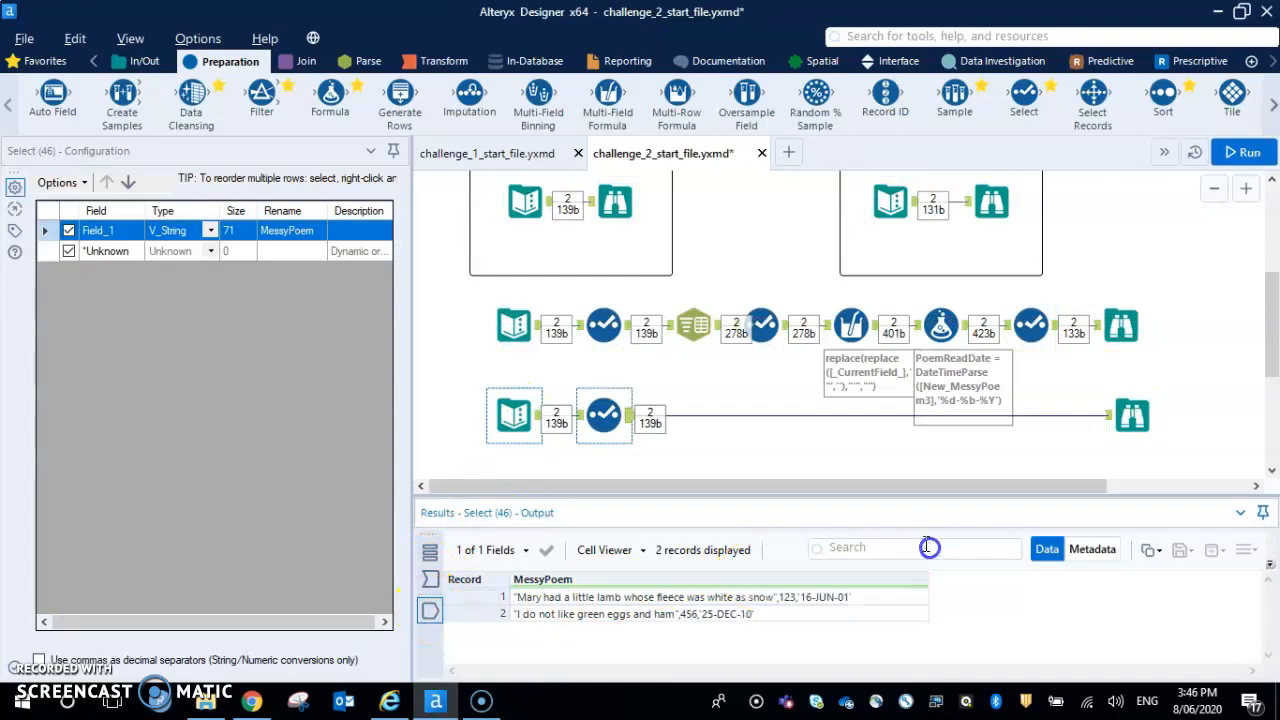
Insert a Text To Columns tool after the new Select tool and choose MessyPoem as the column to split
left_click(345, 61)
left_click_drag(182, 127, 715, 428)
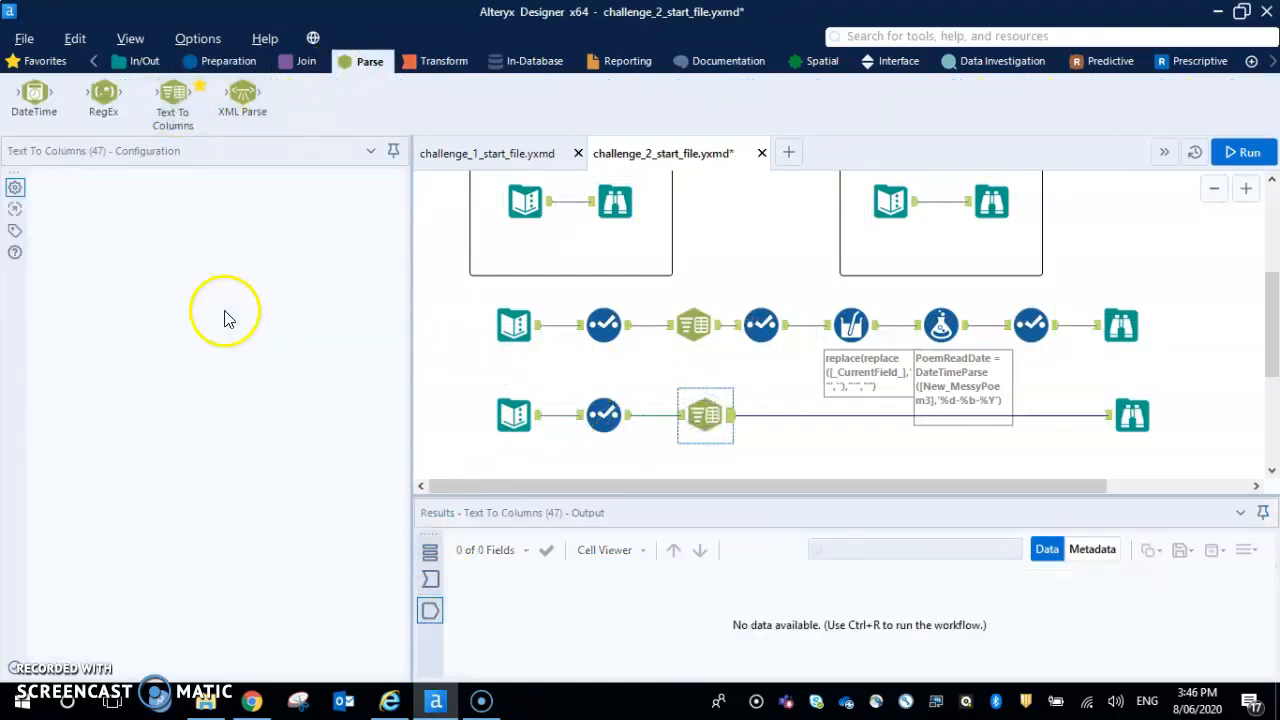
left_click(194, 255)
left_click(108, 278)
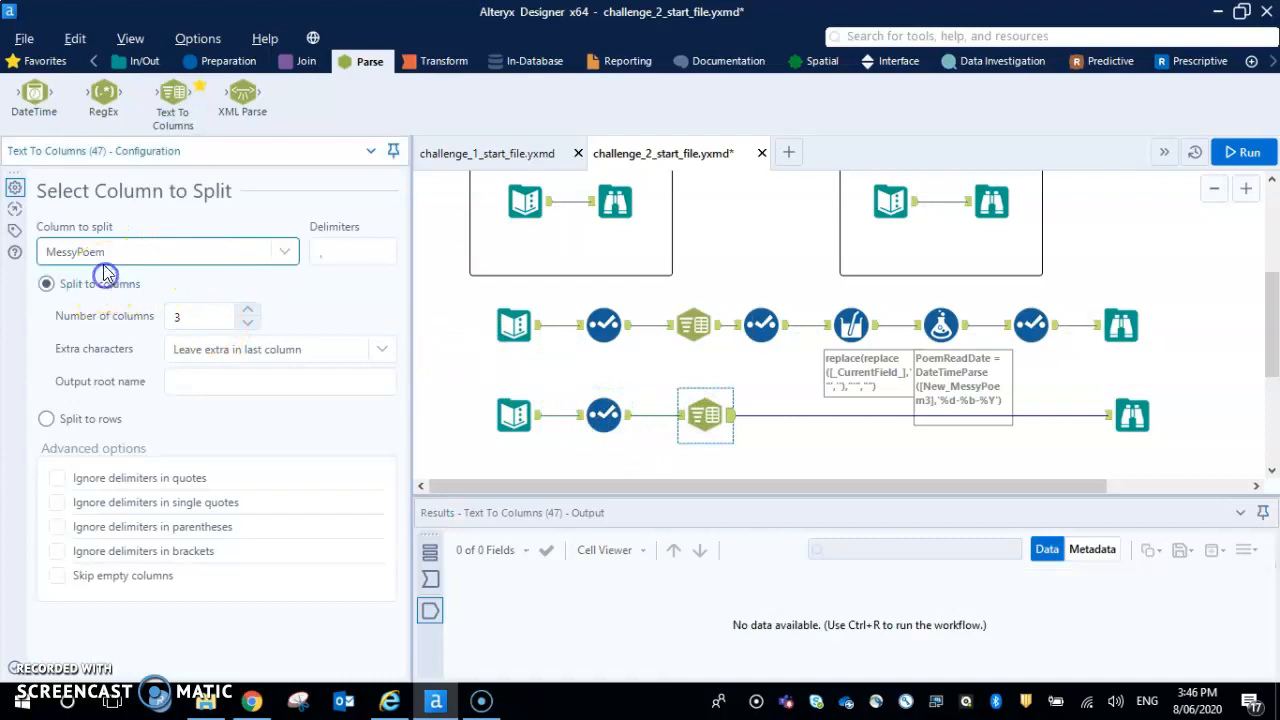
left_click(88, 254)
left_click(6, 252)
Split into 3 columns on the comma delimiter with output root name MessyPoem, and run the workflow
left_click(219, 383)
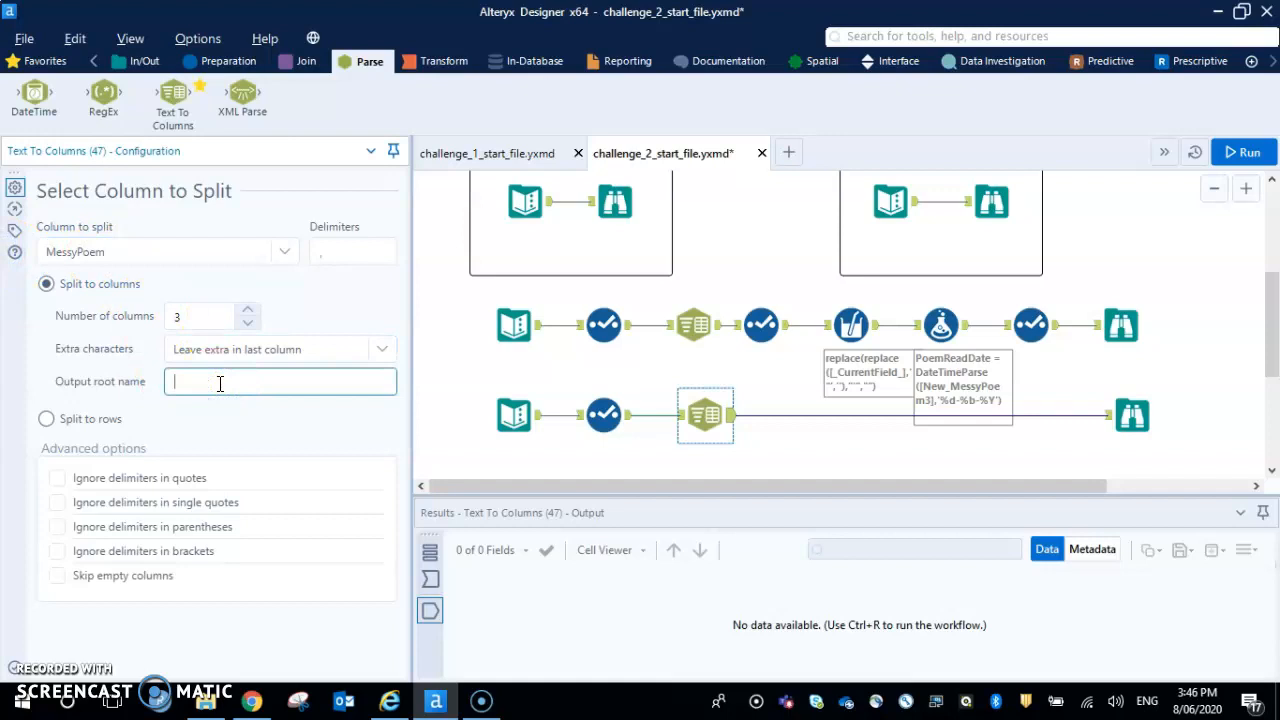
left_click(373, 258)
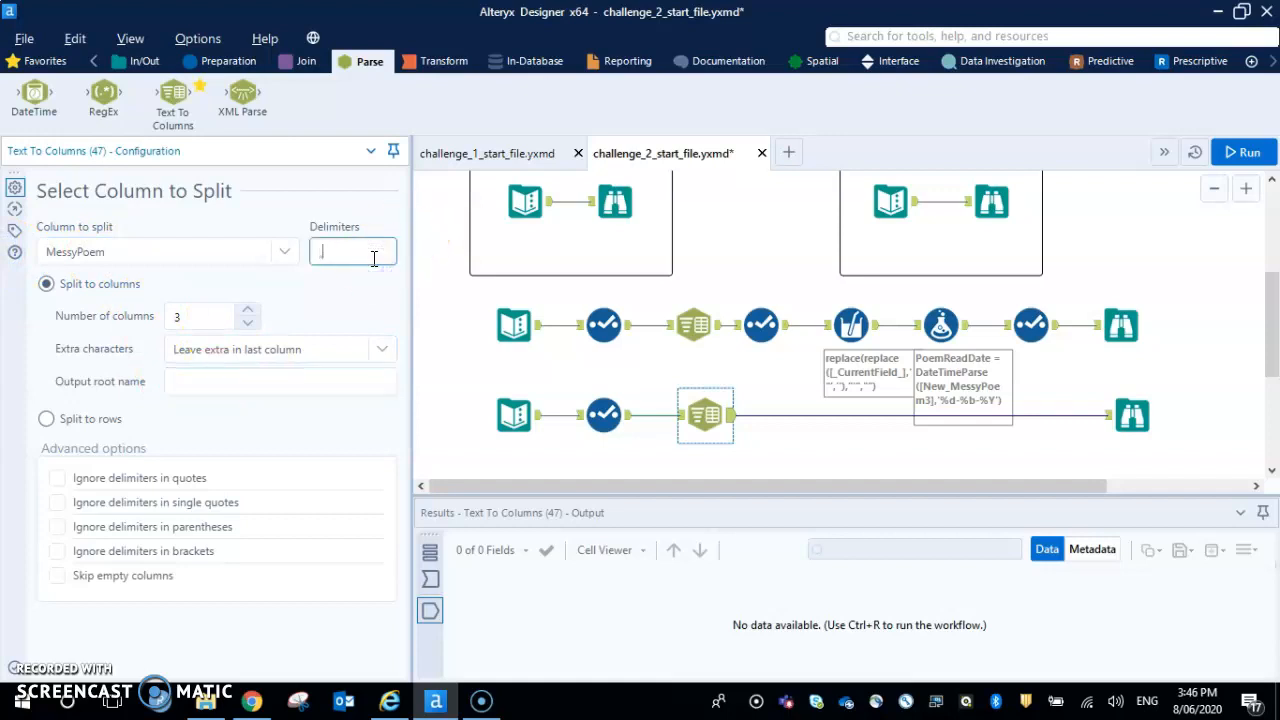
left_click(226, 320)
left_click(240, 382)
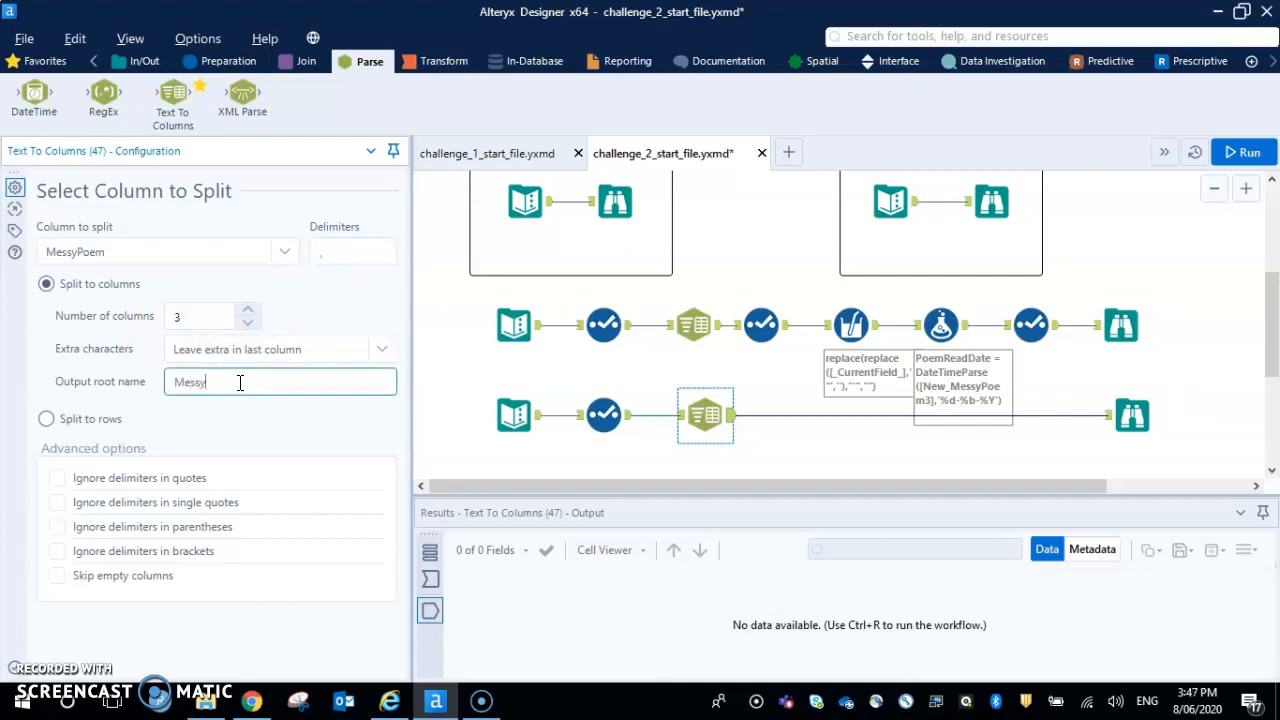
left_click(1240, 152)
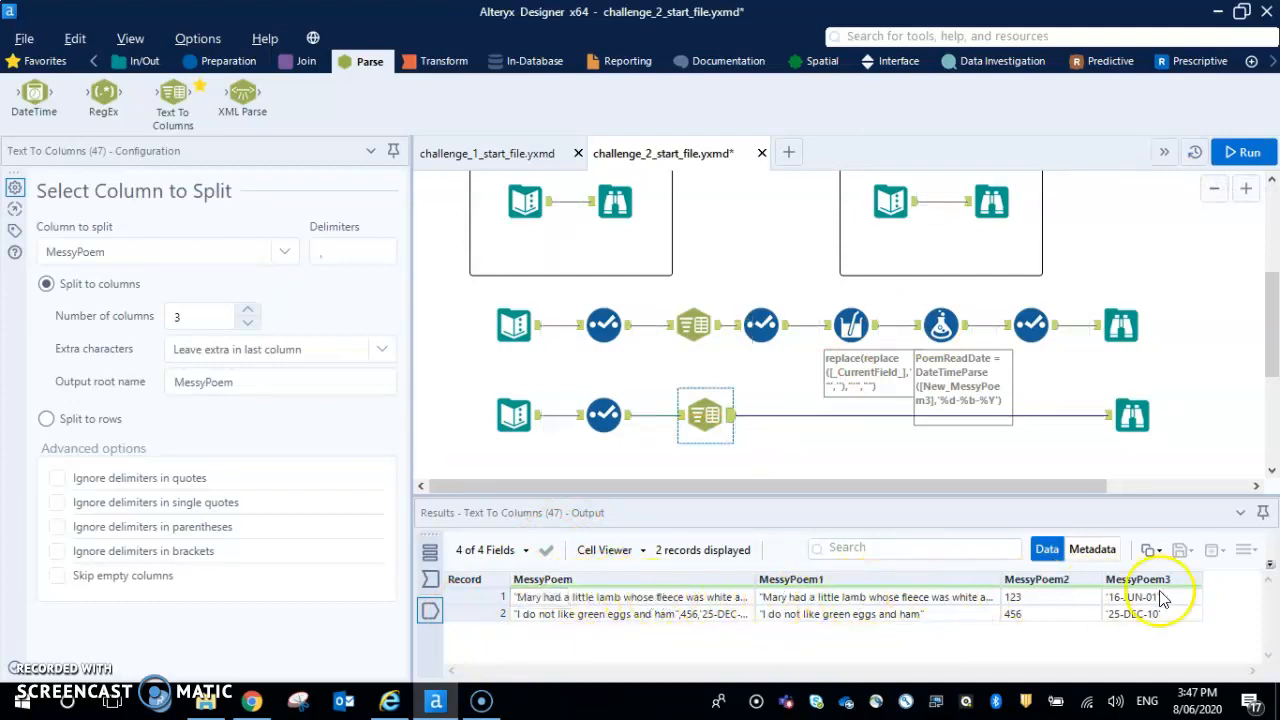
Compare the solution row's Text To Columns and second Select tools with the new Text To Columns tool
left_click(758, 332)
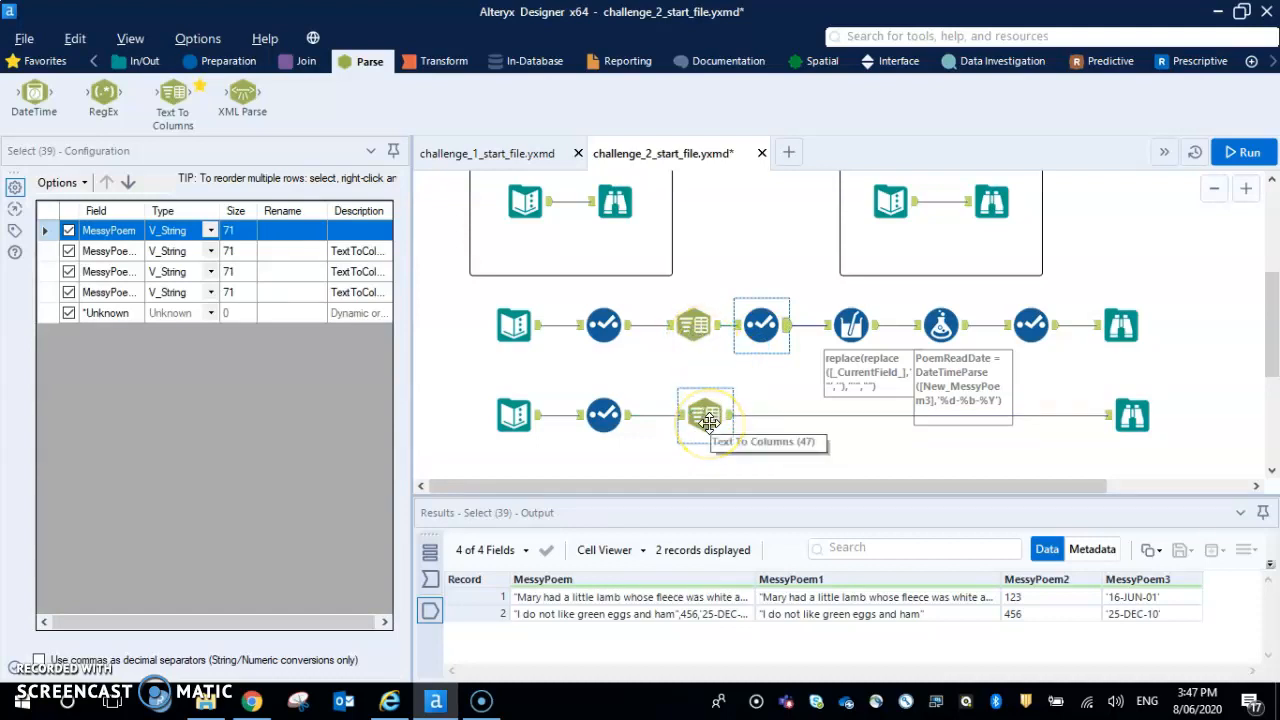
left_click(708, 422)
left_click(700, 334)
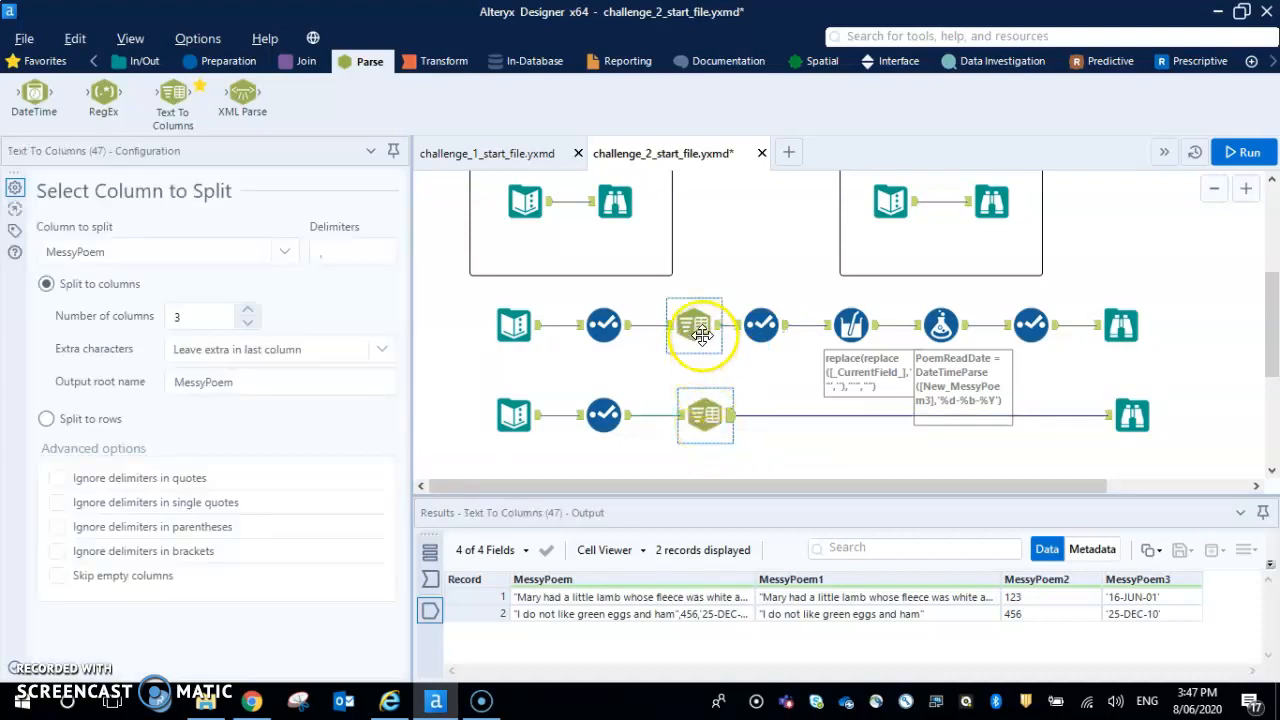
left_click(760, 330)
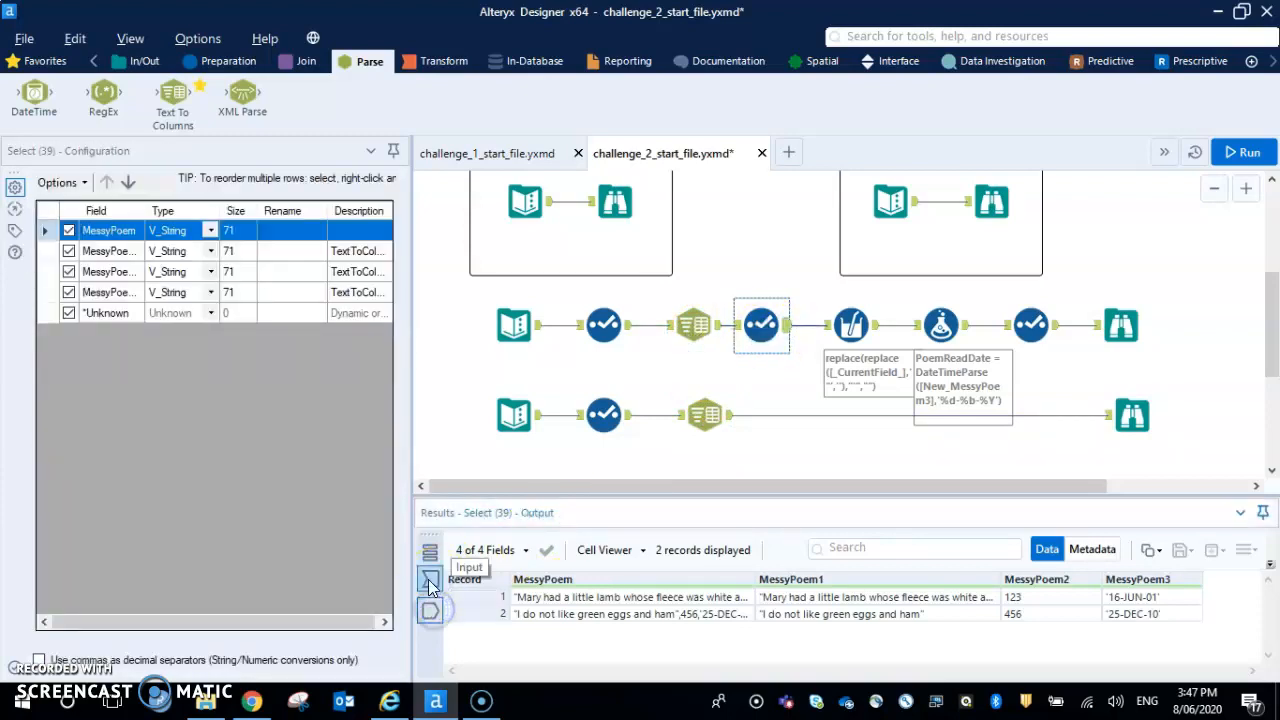
Add a Multi-Field Formula tool after the new Text To Columns tool, and insert a Select tool between them
left_click(216, 62)
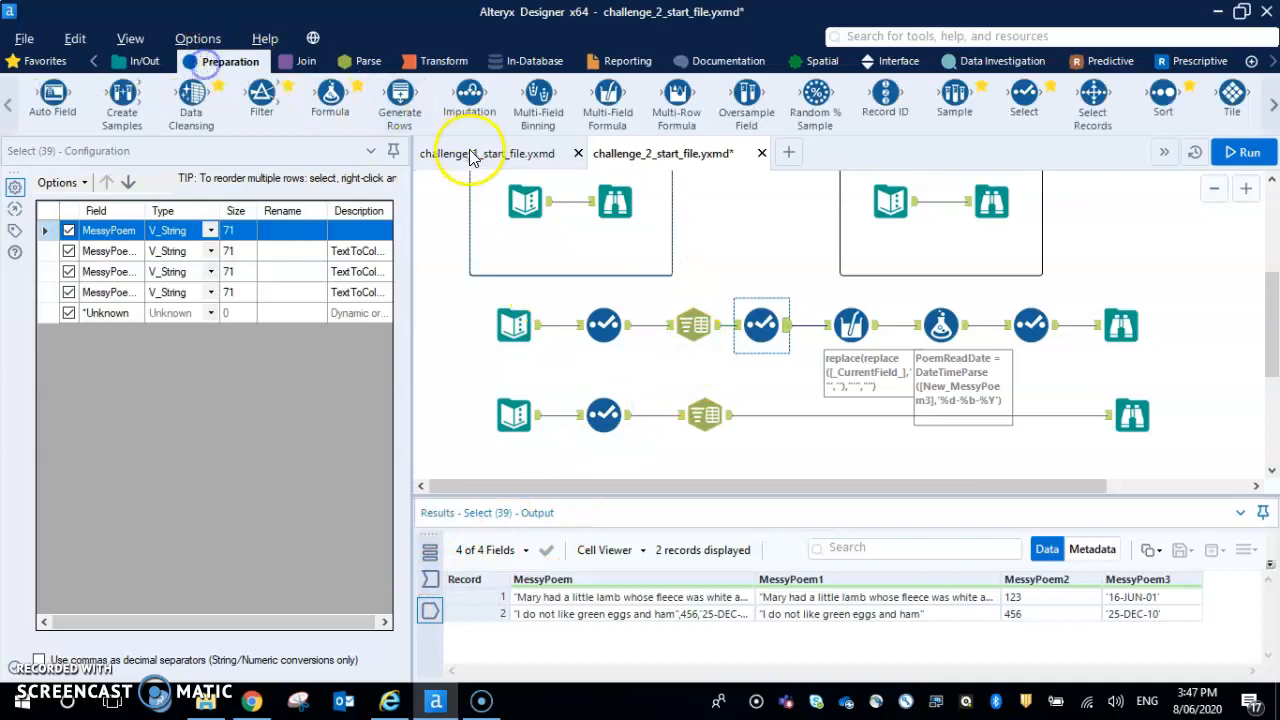
left_click_drag(608, 95, 851, 414)
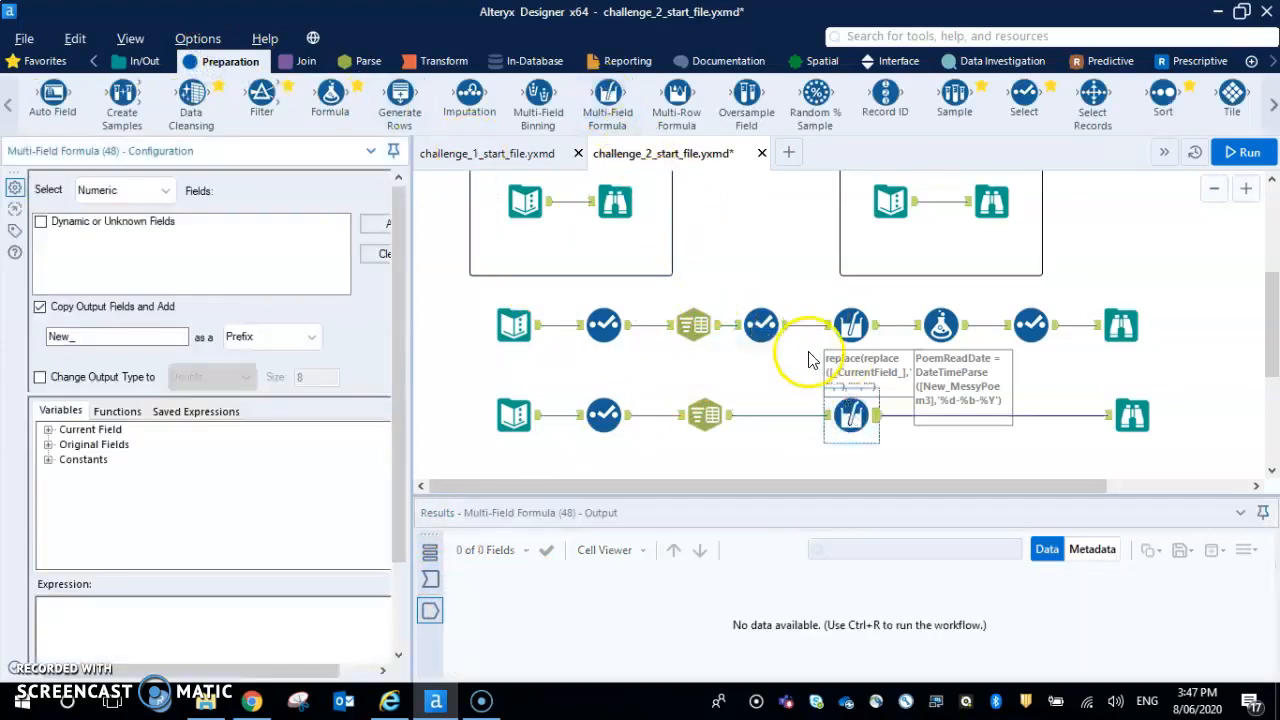
left_click_drag(1024, 95, 783, 416)
Set the new Multi-Field Formula tool to work on Text fields
left_click(858, 412)
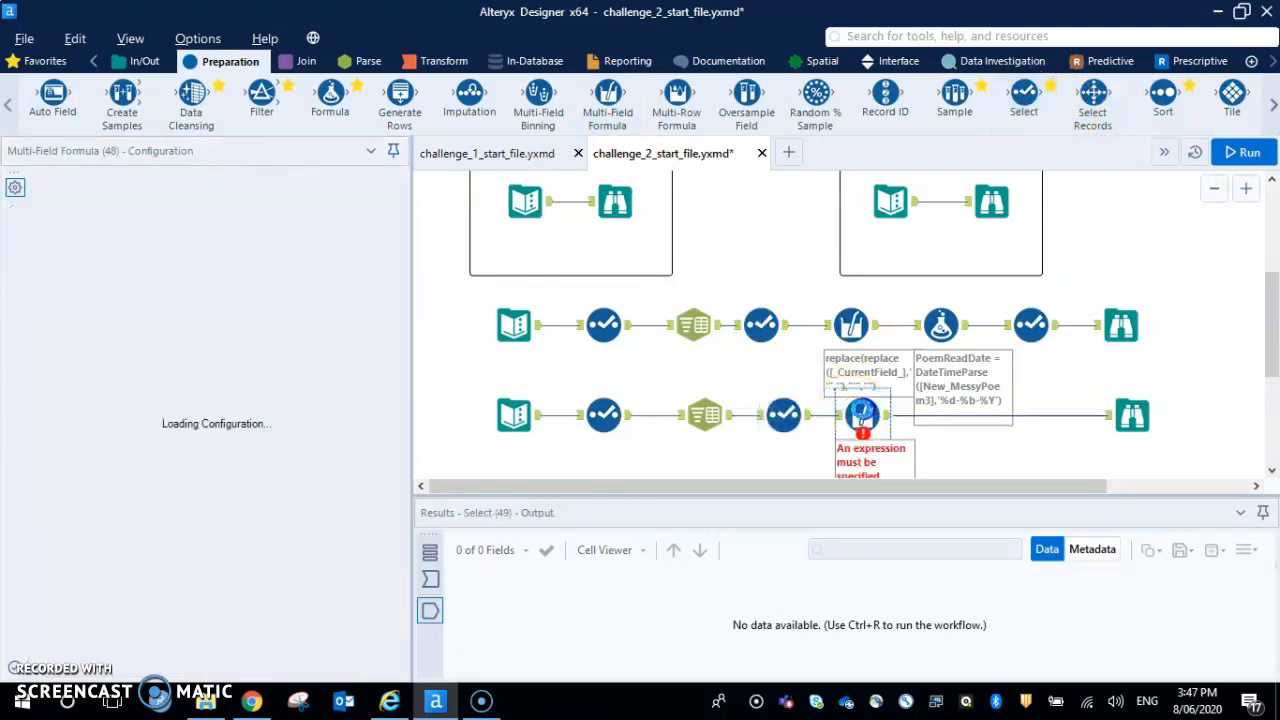
left_click(166, 193)
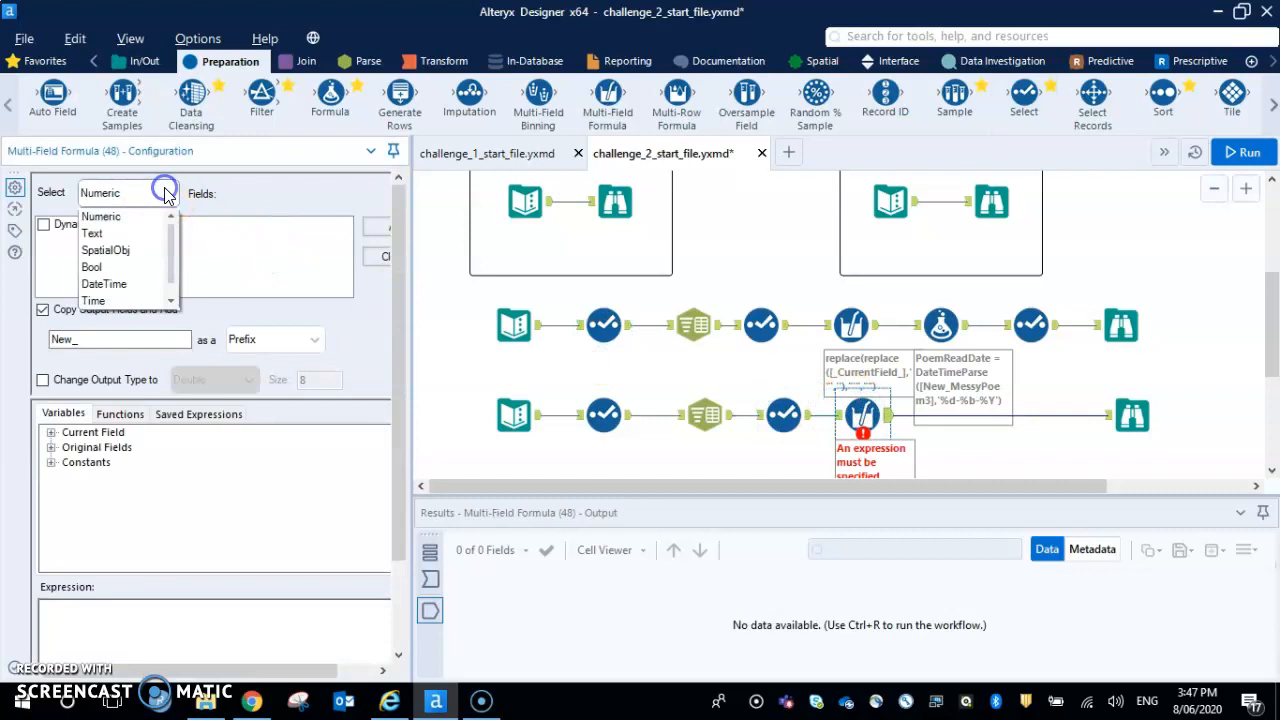
left_click(132, 238)
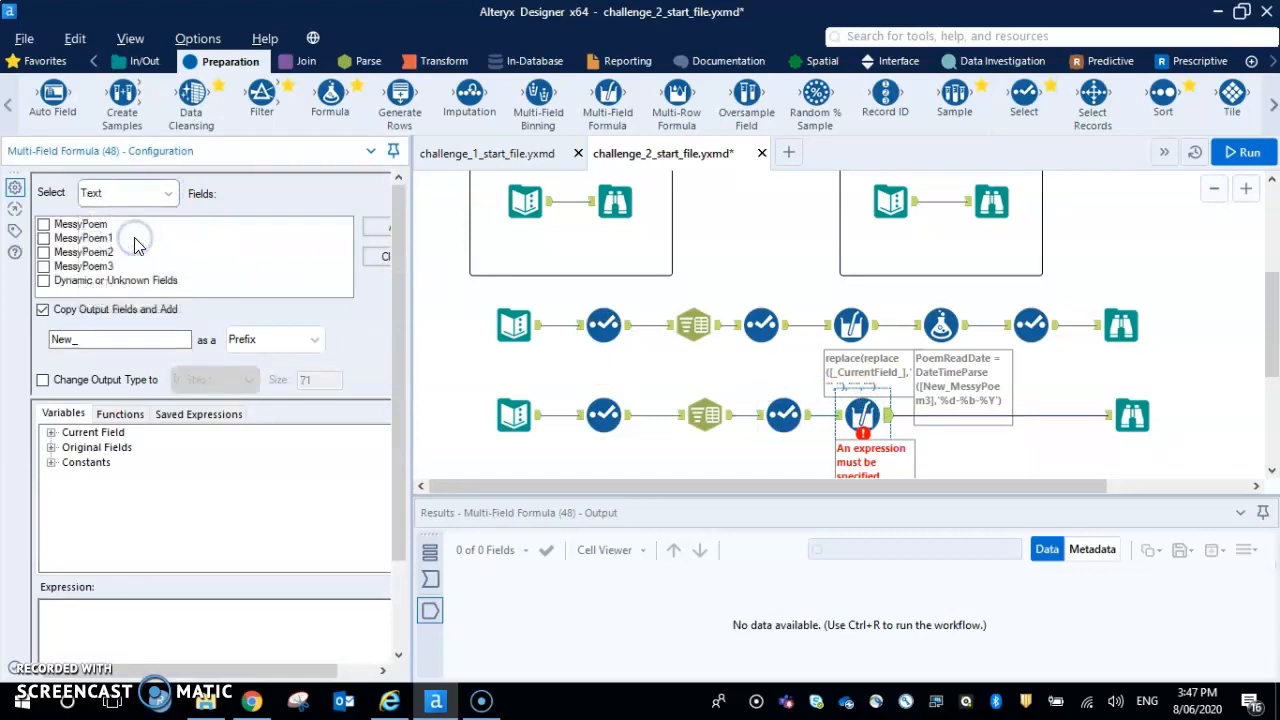
Run the workflow, view the Multi-Field Formula's input data, and include the MessyPoem1 and MessyPoem3 fields in the formula
left_click(430, 578)
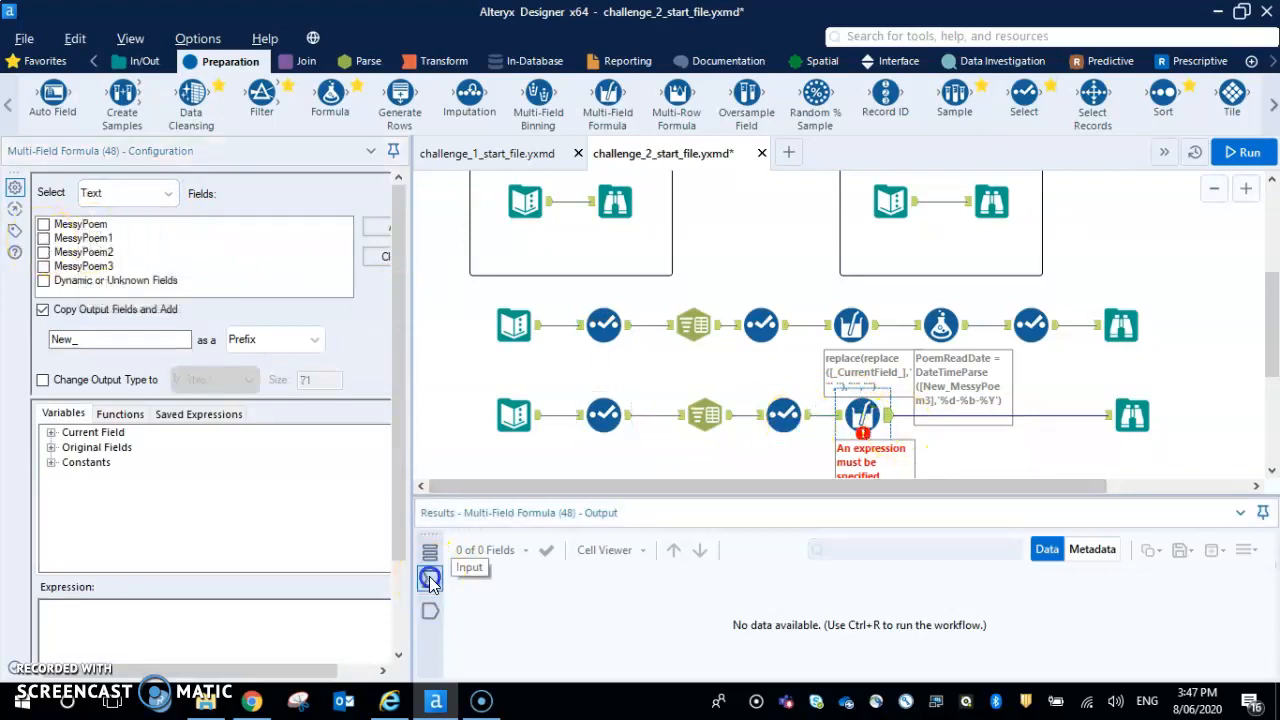
left_click(1240, 152)
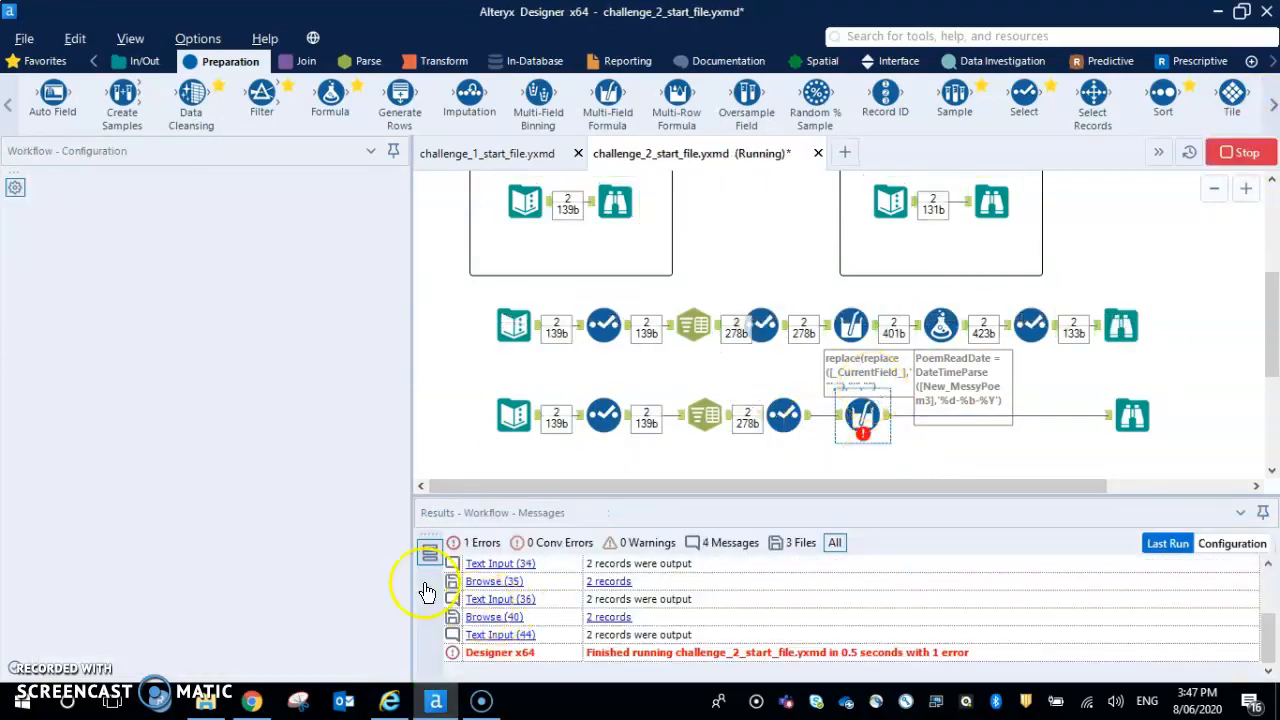
left_click(863, 420)
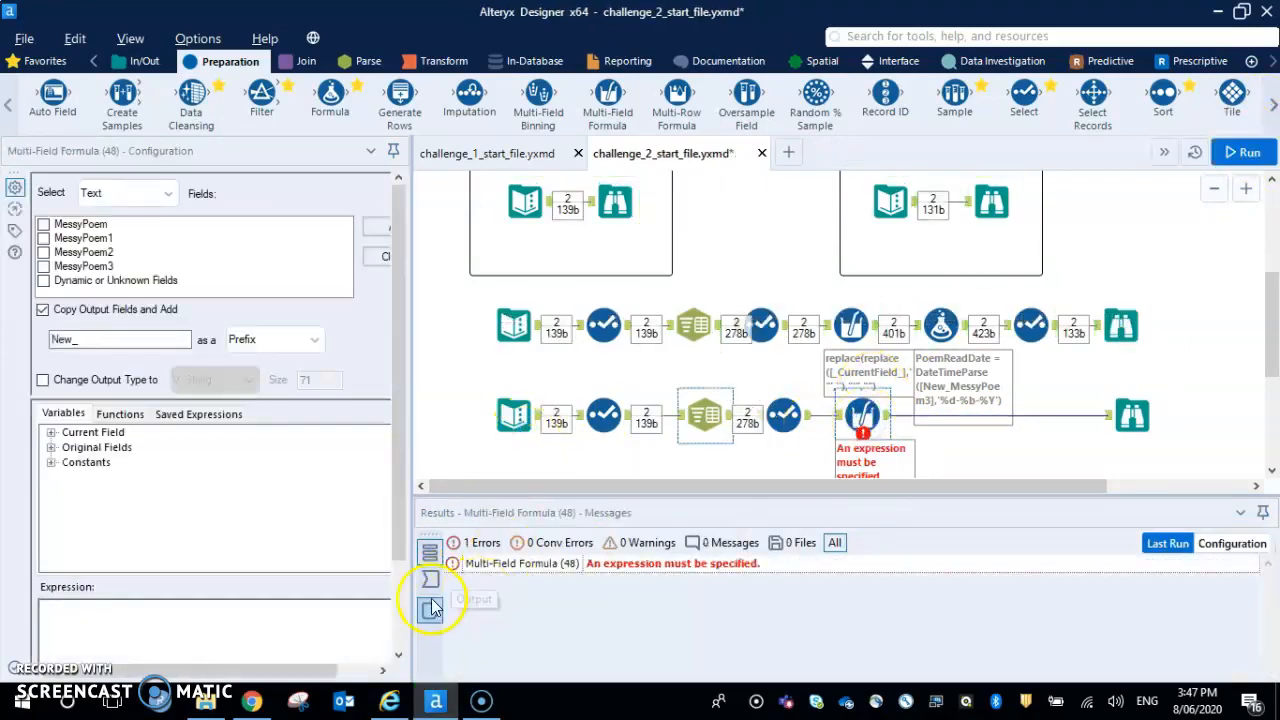
left_click(430, 578)
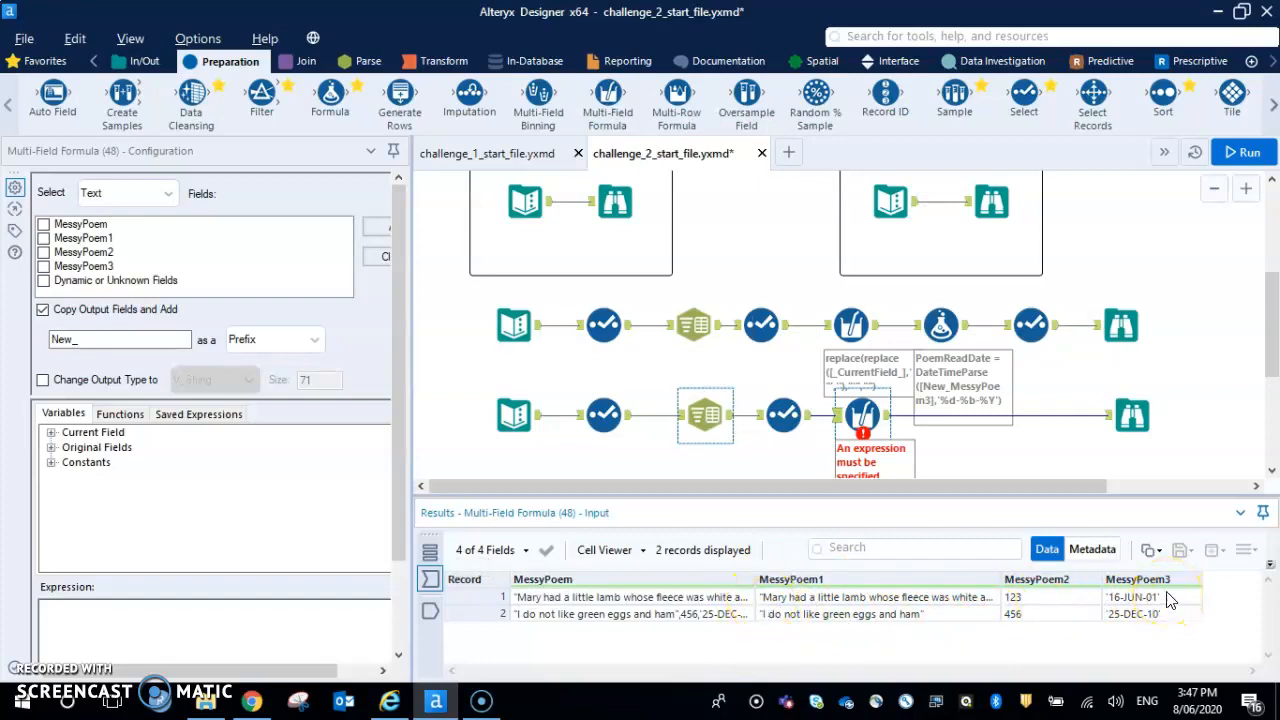
left_click(44, 240)
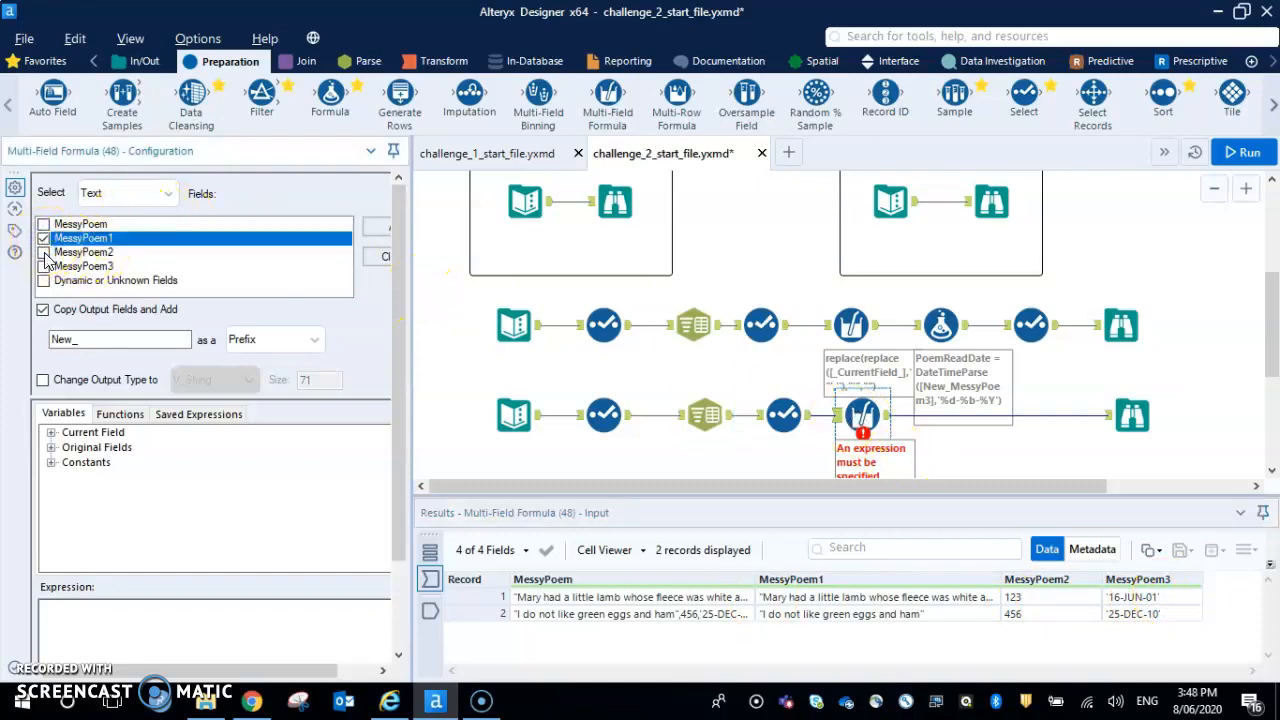
left_click(44, 266)
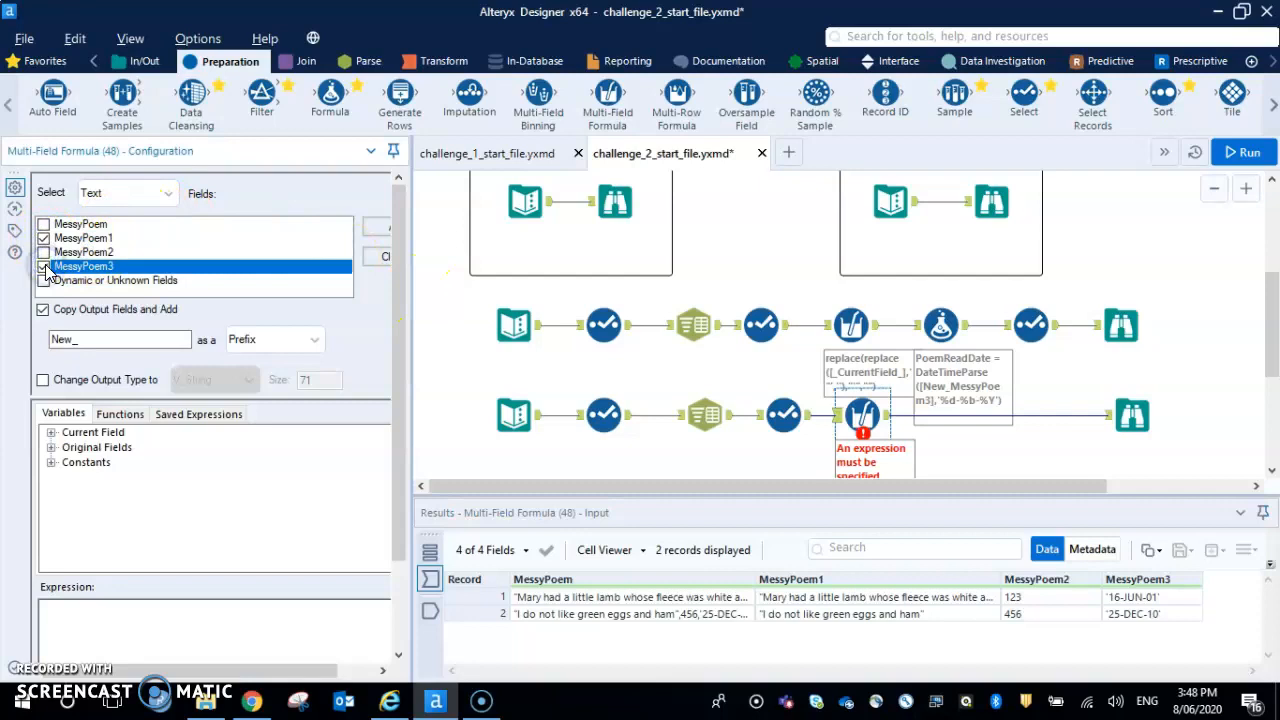
Write the Multi-Field Formula expression Replace([_CurrentField_],"'","") to strip the single quotes
left_click(81, 633)
left_click(41, 374)
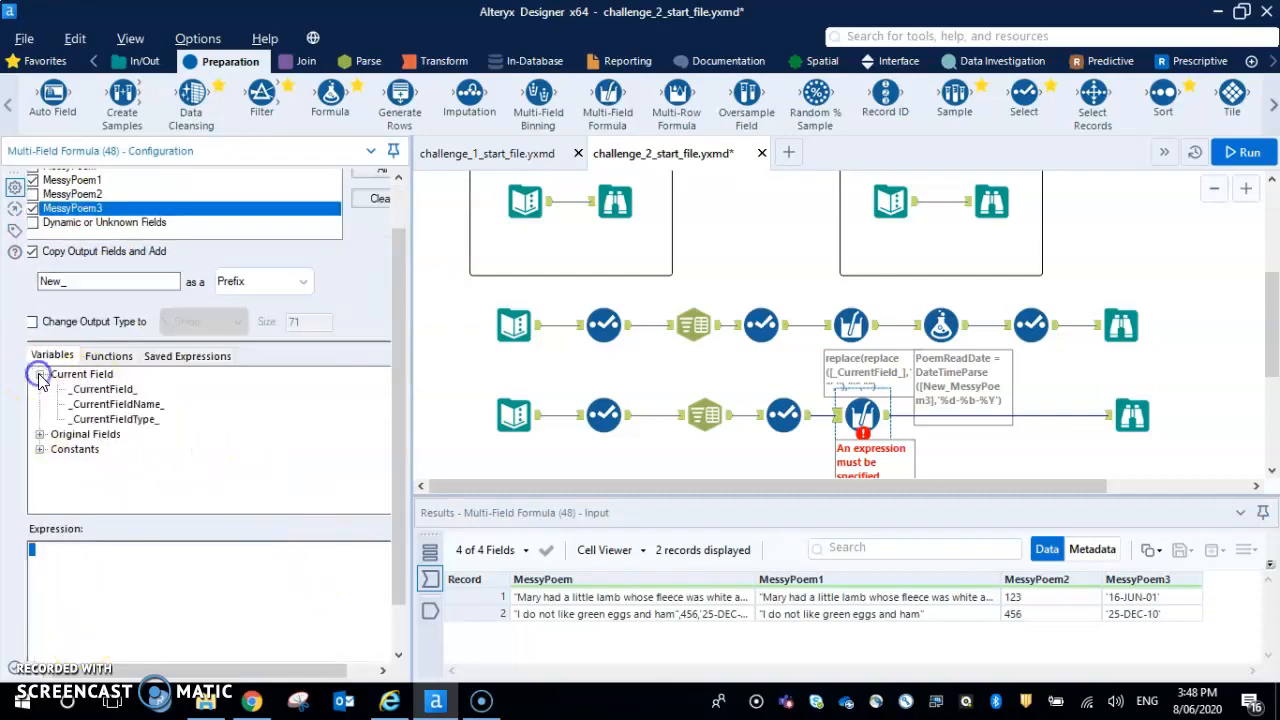
double_click(120, 390)
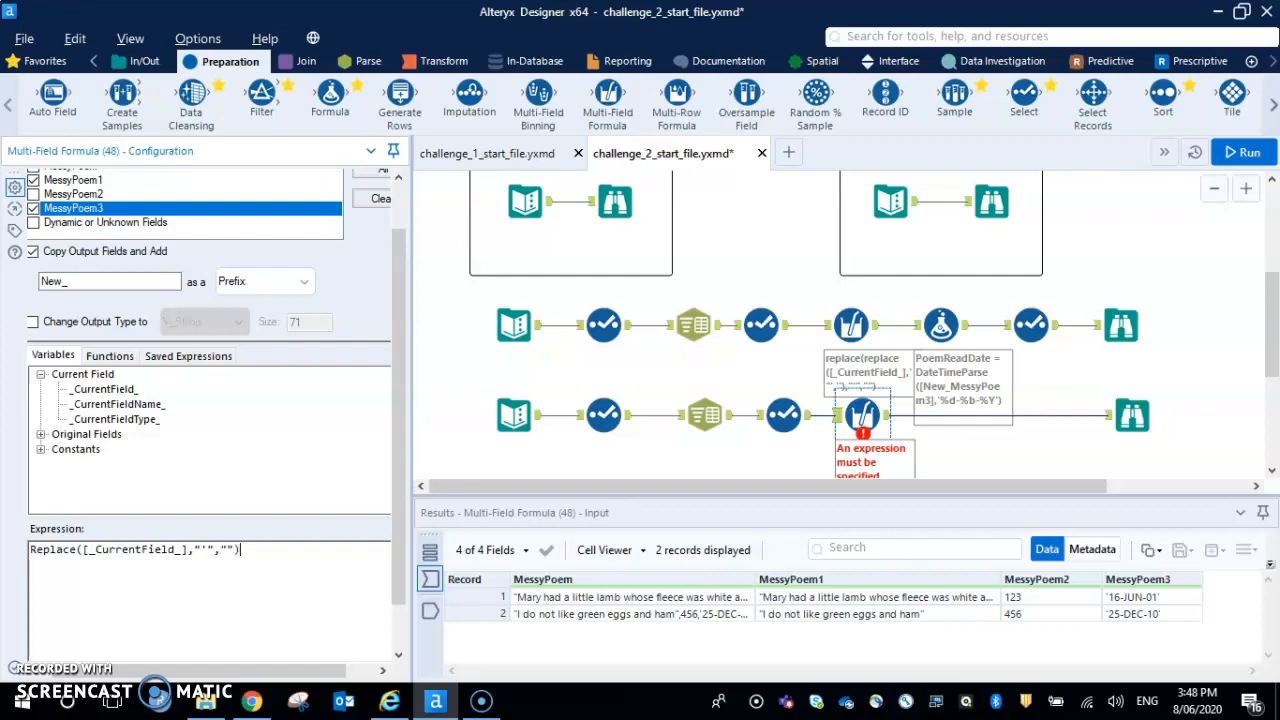
Nest the expression in a second Replace that strips double quotes: Replace(Replace([_CurrentField_],"'",""),'"','')
left_click(33, 549)
type("RE")
key("BackSpace")
type("eplace(")
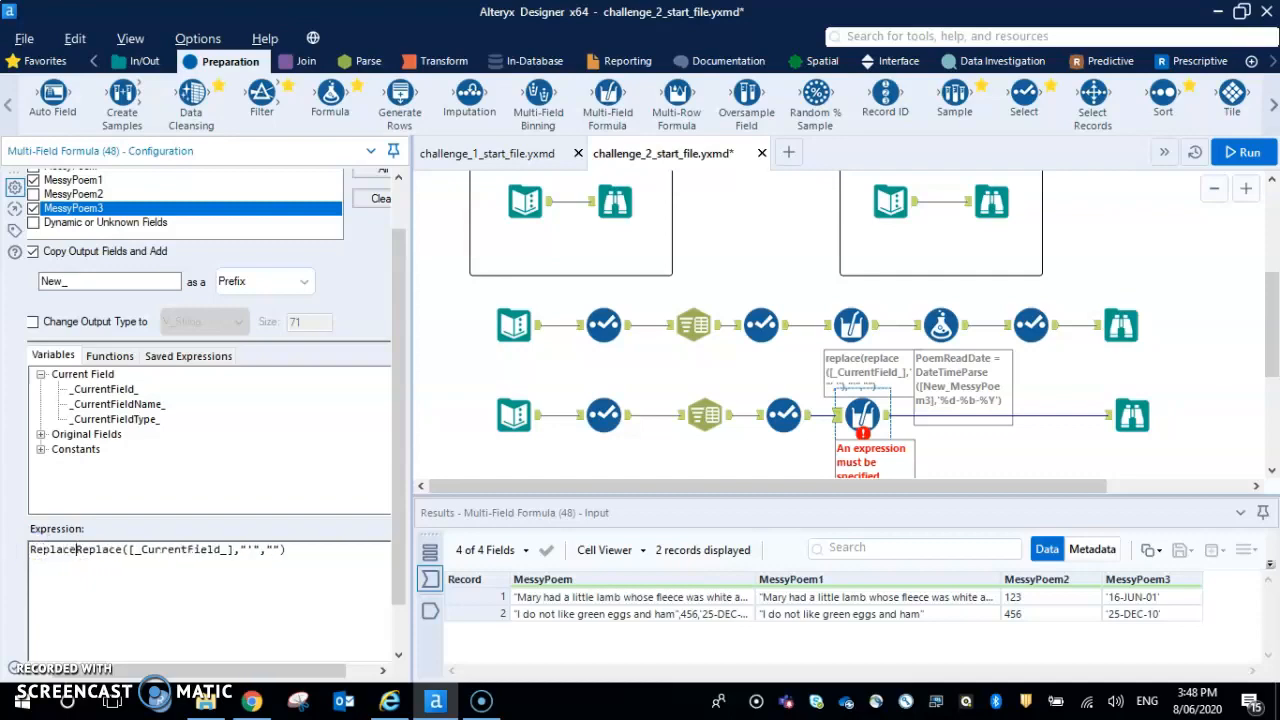
left_click(346, 556)
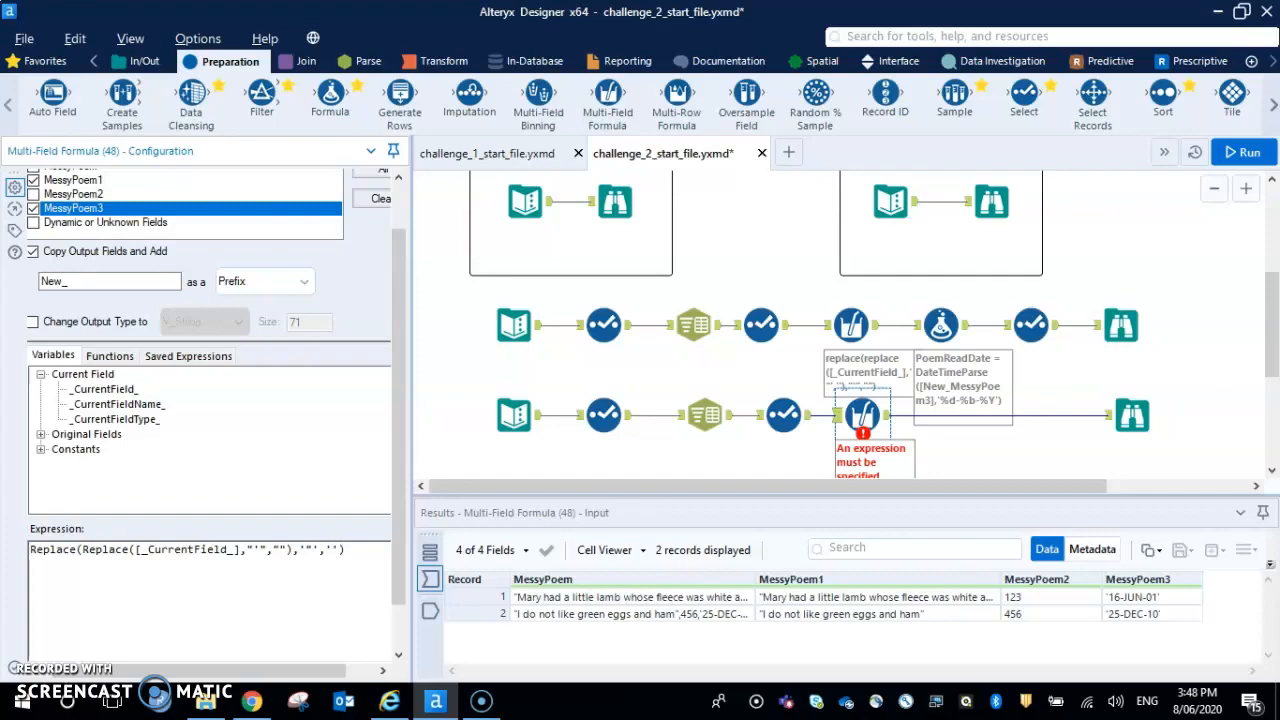
Run the workflow and view the New_MessyPoem1 and New_MessyPoem3 fields in the Multi-Field Formula's output
left_click_drag(402, 519, 403, 597)
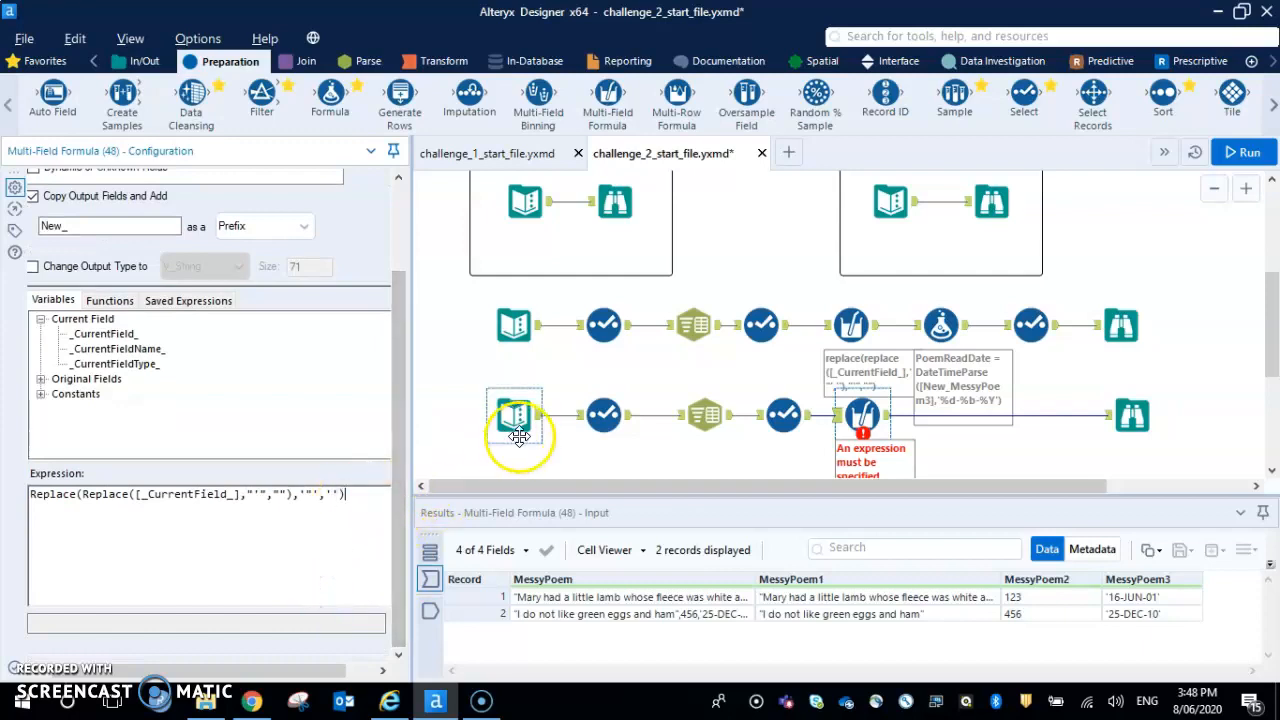
left_click(1241, 152)
left_click(856, 412)
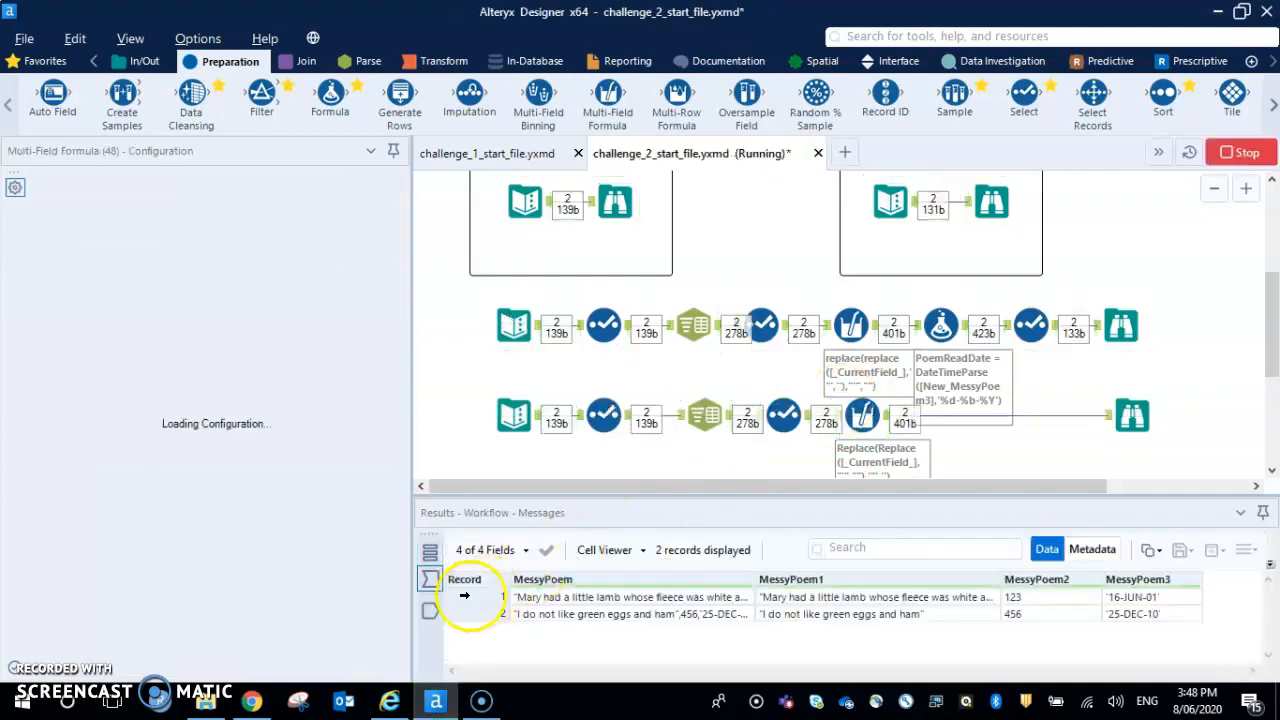
left_click_drag(514, 668, 903, 668)
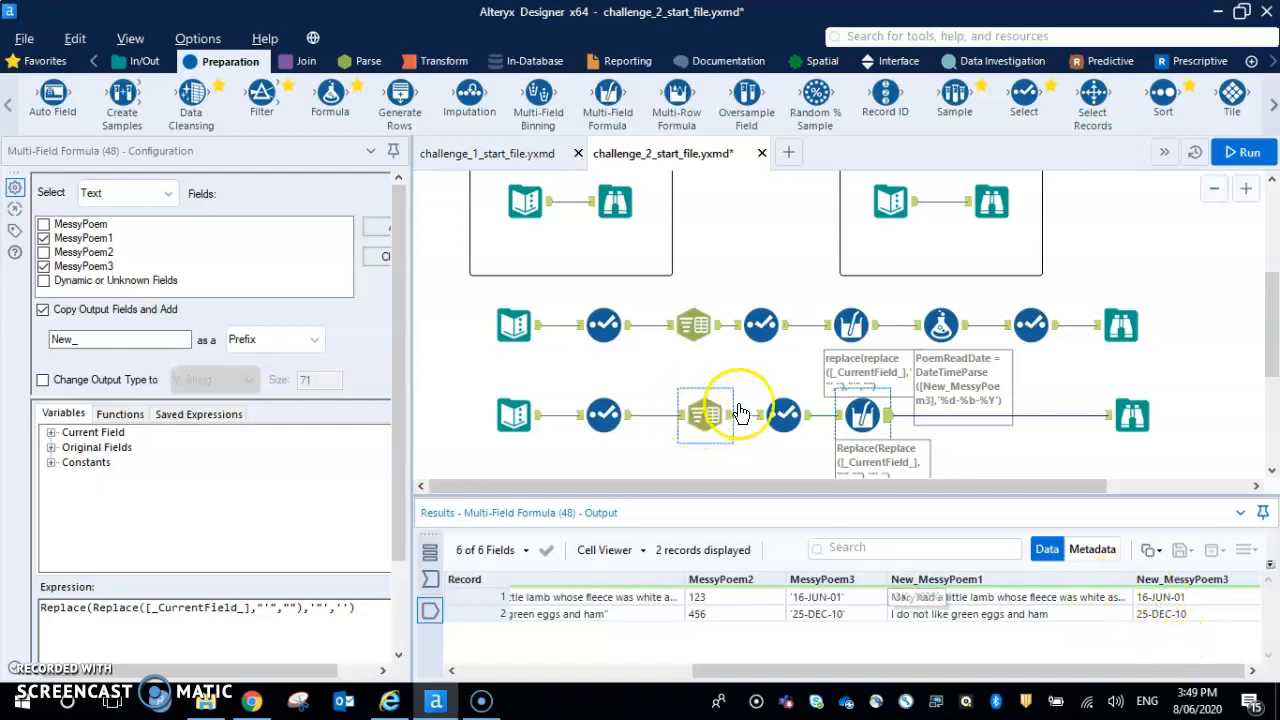
Add a Formula tool after the new Multi-Field Formula tool, and compare the expected output with the Multi-Field Formula's output
left_click_drag(330, 98, 960, 418)
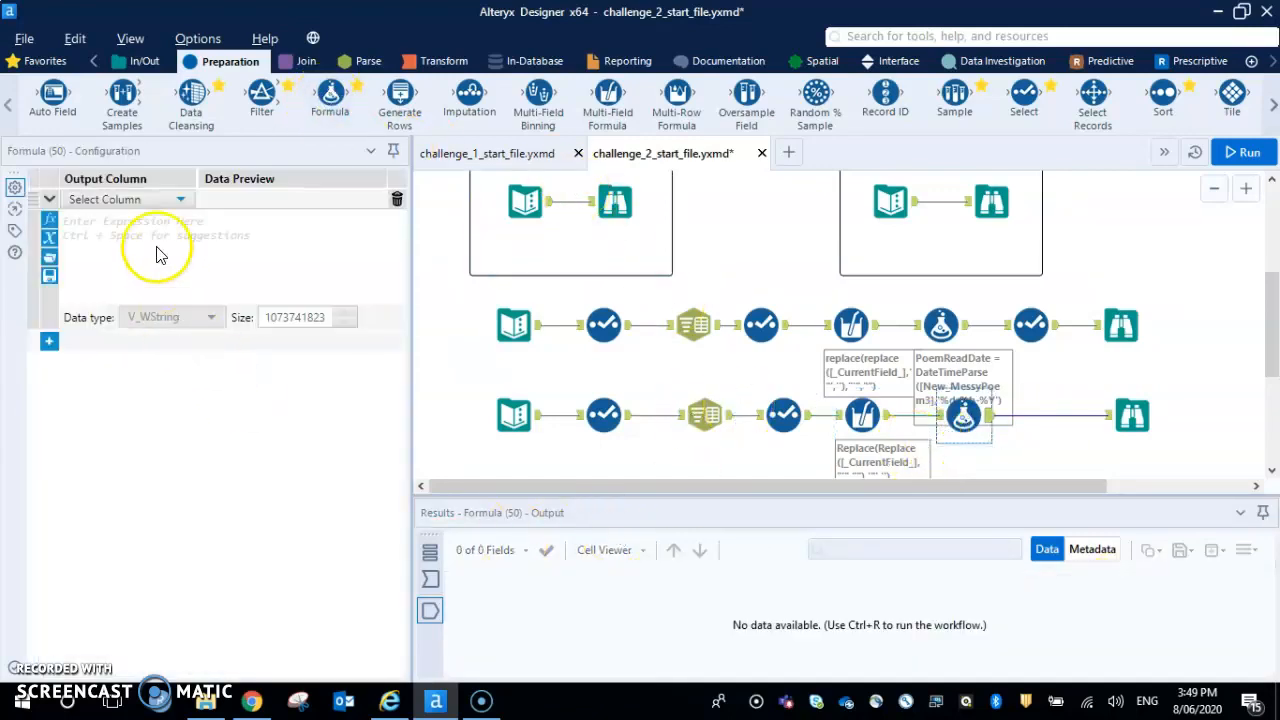
left_click(165, 200)
left_click(991, 210)
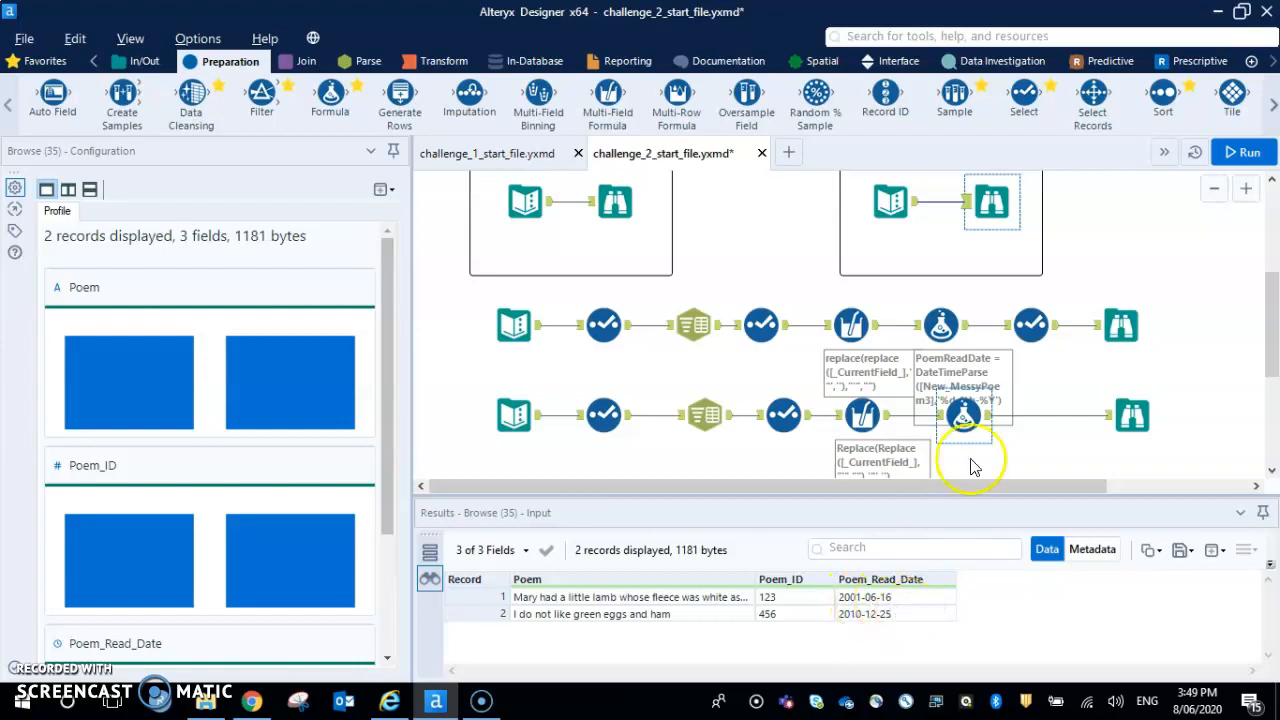
left_click(862, 416)
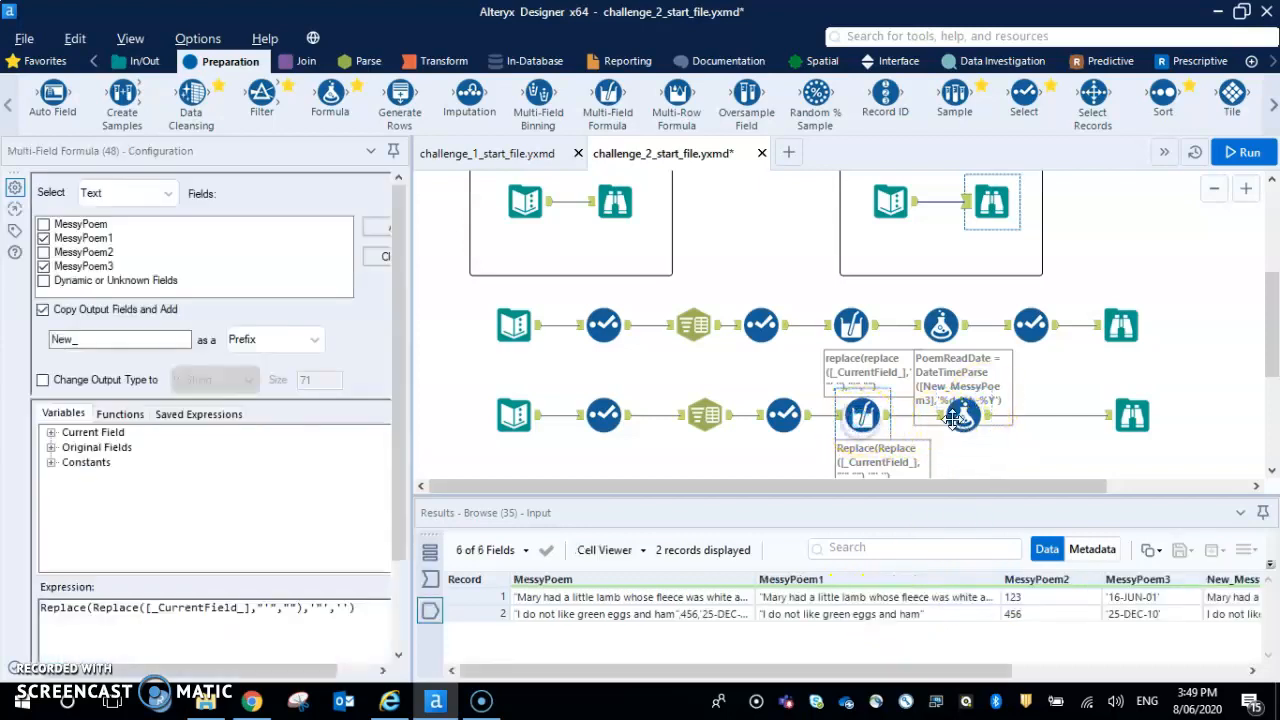
left_click(963, 416)
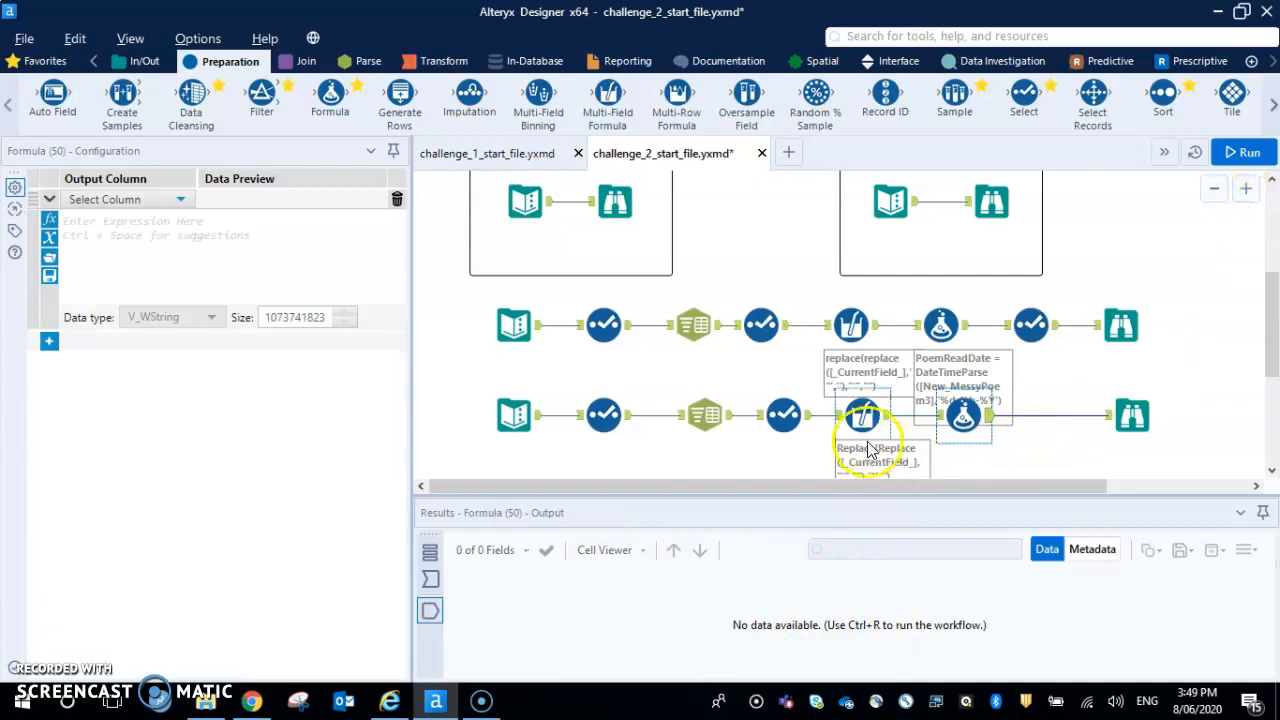
left_click(860, 414)
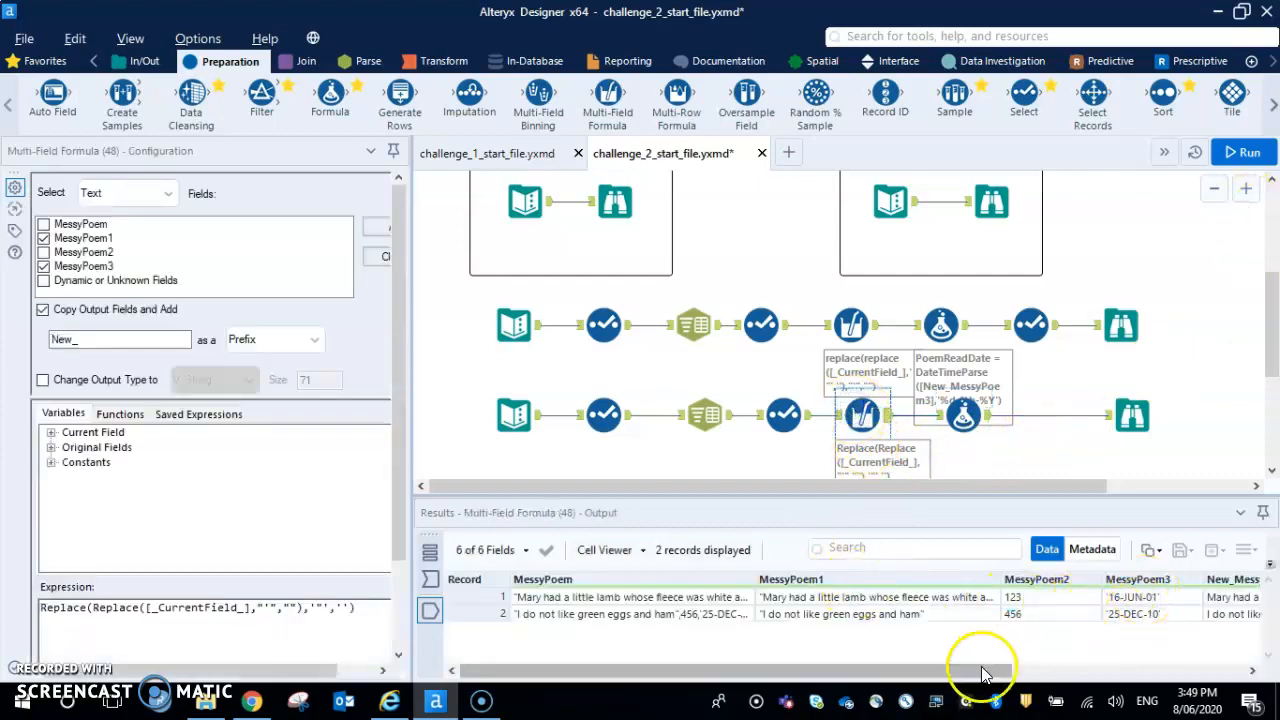
left_click_drag(986, 671, 1258, 672)
Add an output column named Poem_Read-Date in the new Formula tool
left_click(965, 418)
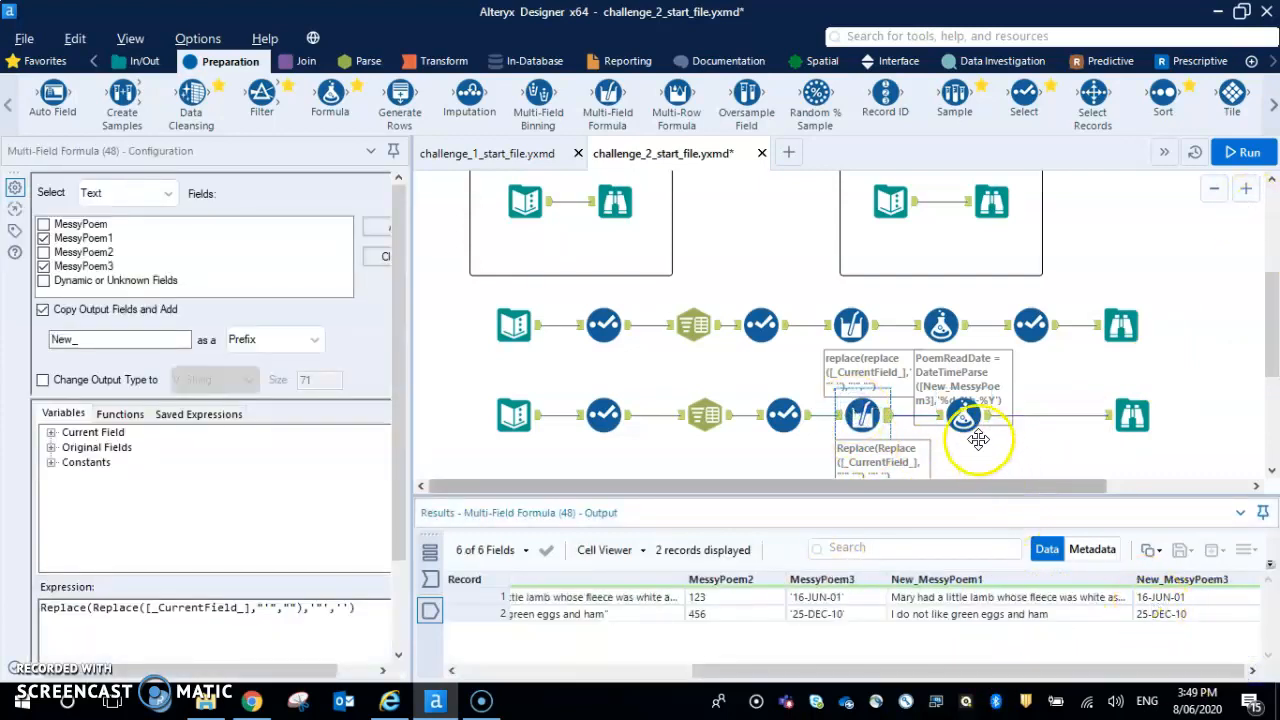
left_click(160, 198)
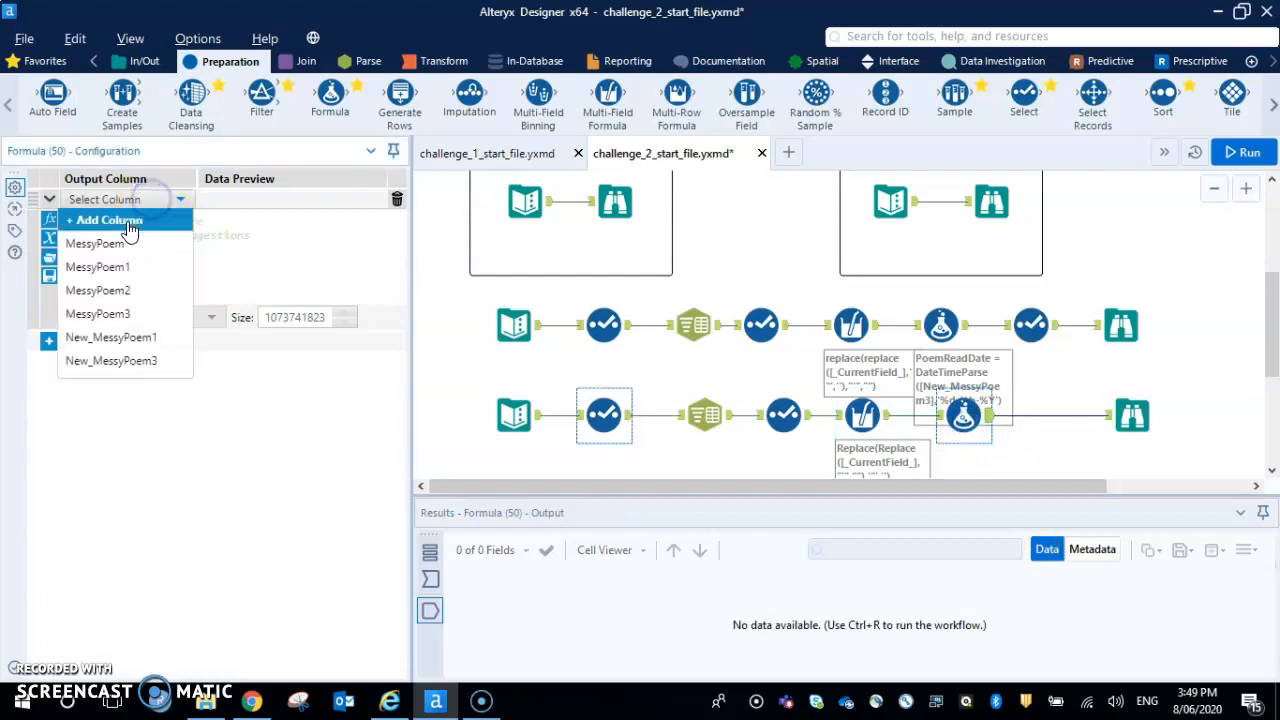
left_click(128, 218)
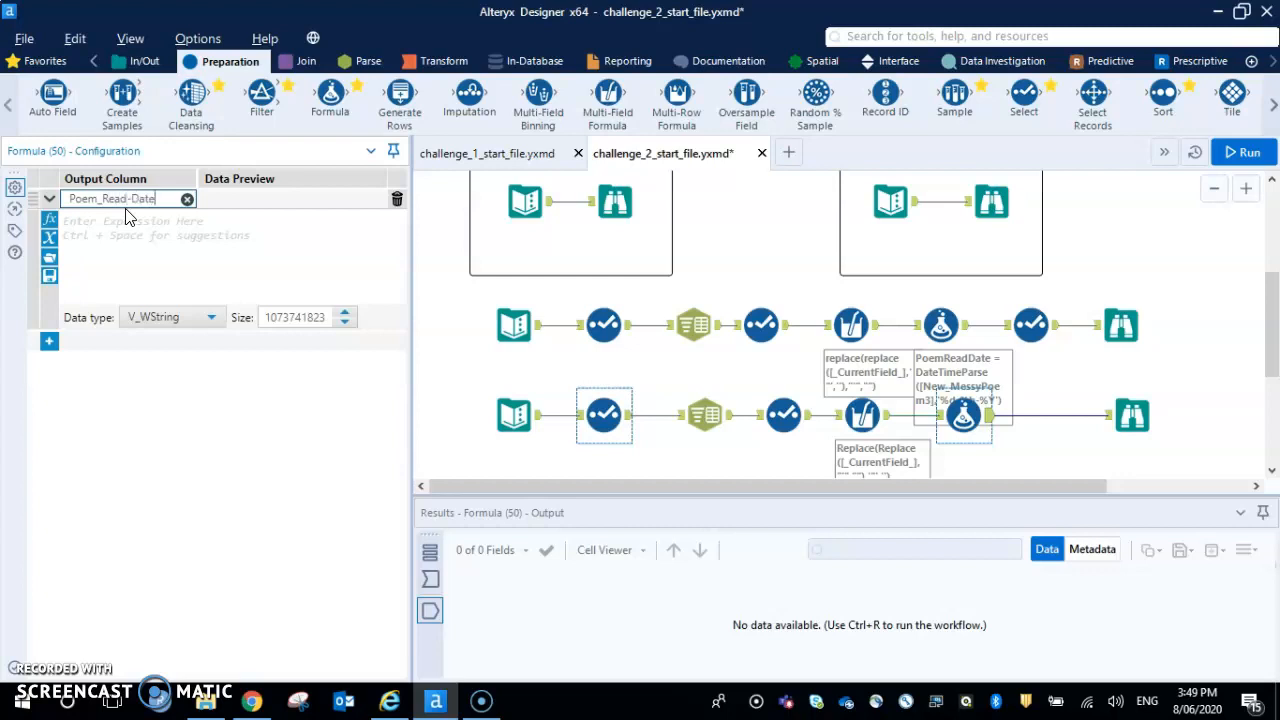
Write the column's expression as DateTimeParse([New_MessyPoem3],"%d-%b-%y")
left_click(152, 222)
type("datetim")
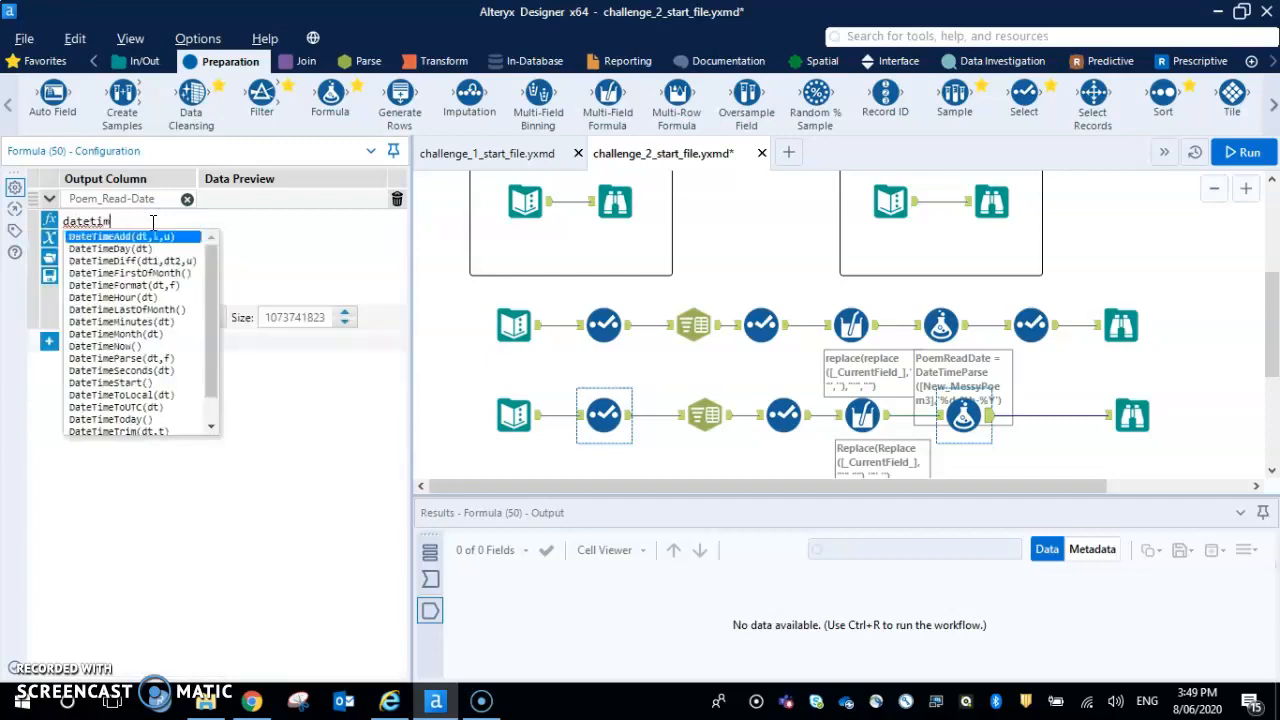
type("epars")
key("Return")
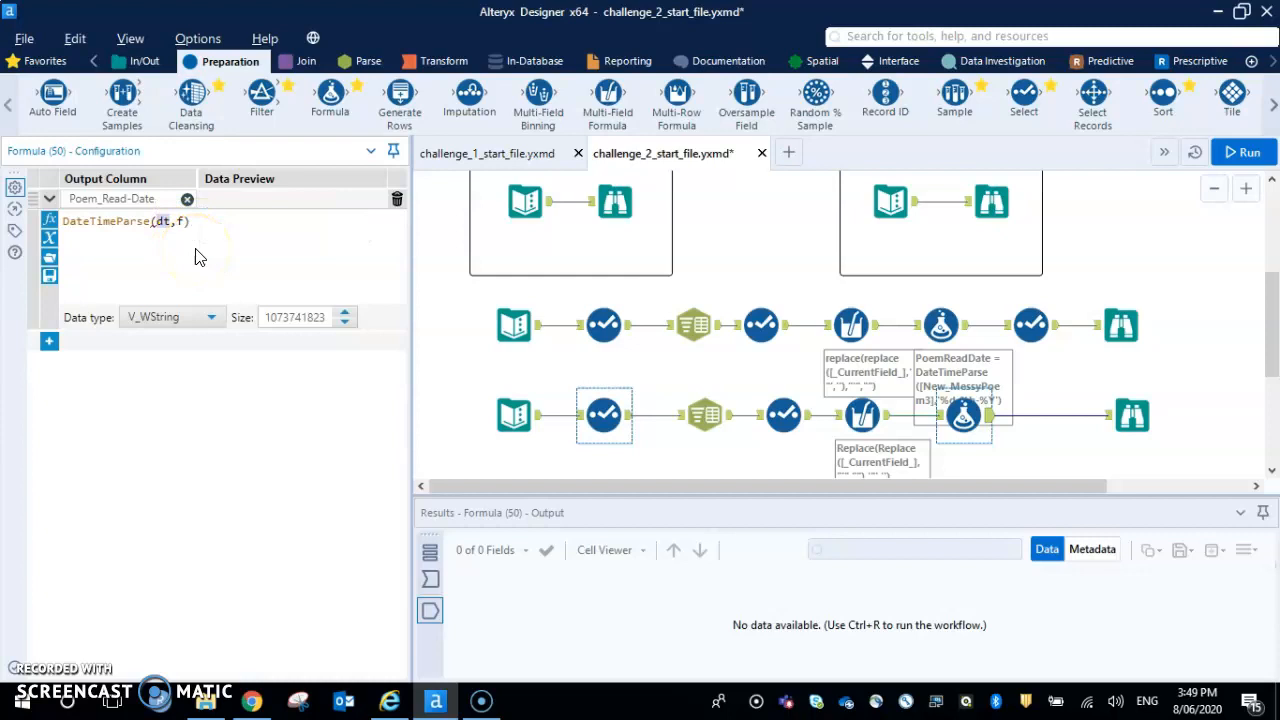
type("[")
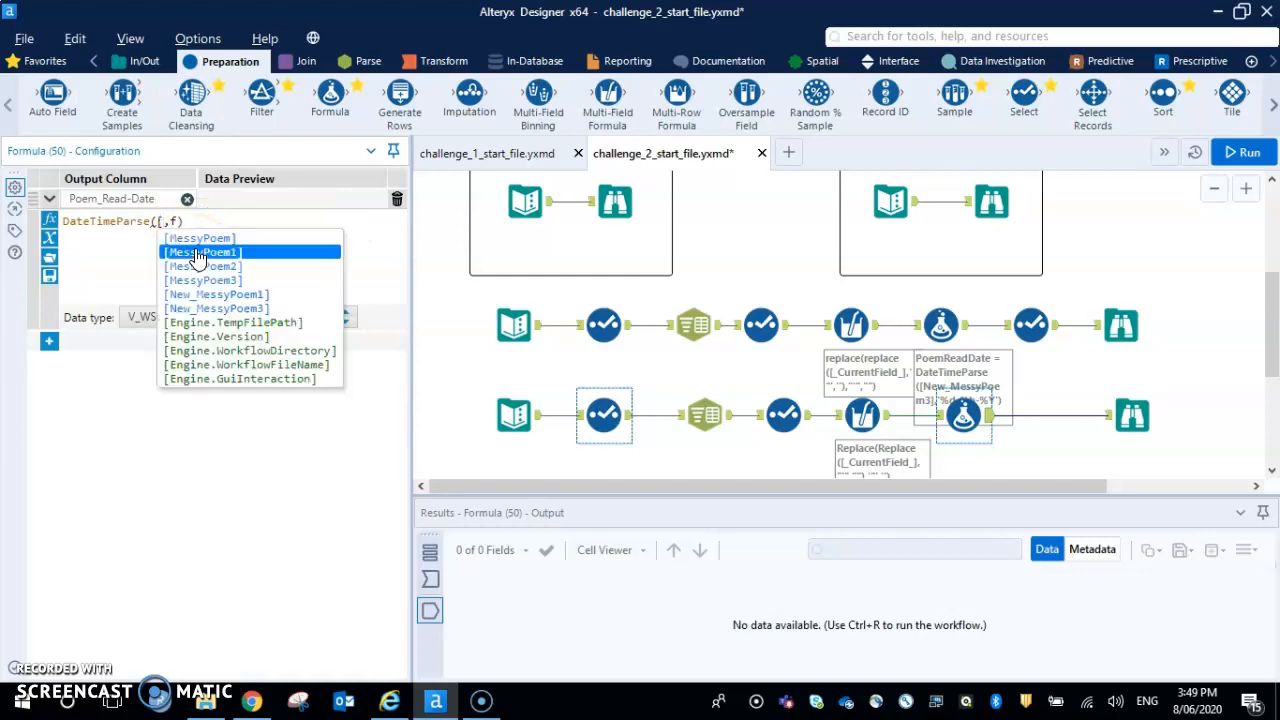
left_click(260, 313)
left_click(275, 221)
key("BackSpace")
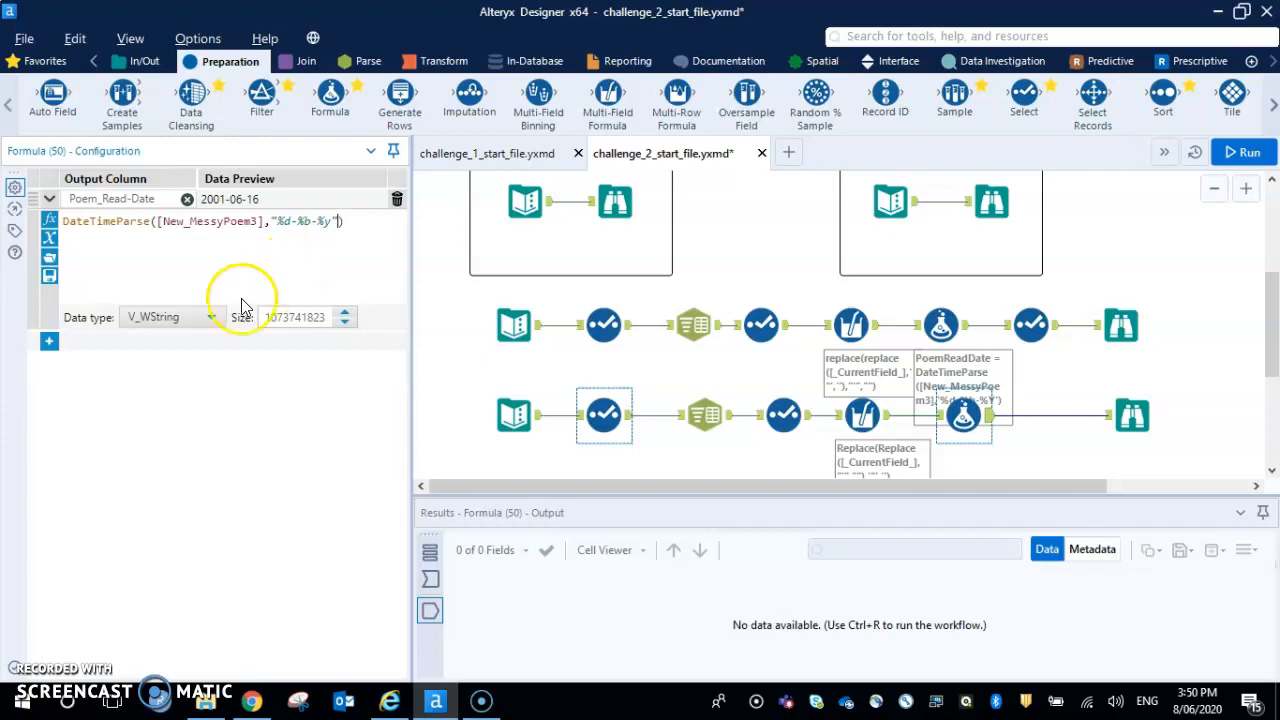
Set the data type of the Poem_Read-Date column to Date
left_click(211, 317)
scroll(190, 410, "down", 2)
scroll(200, 402, "down", 1)
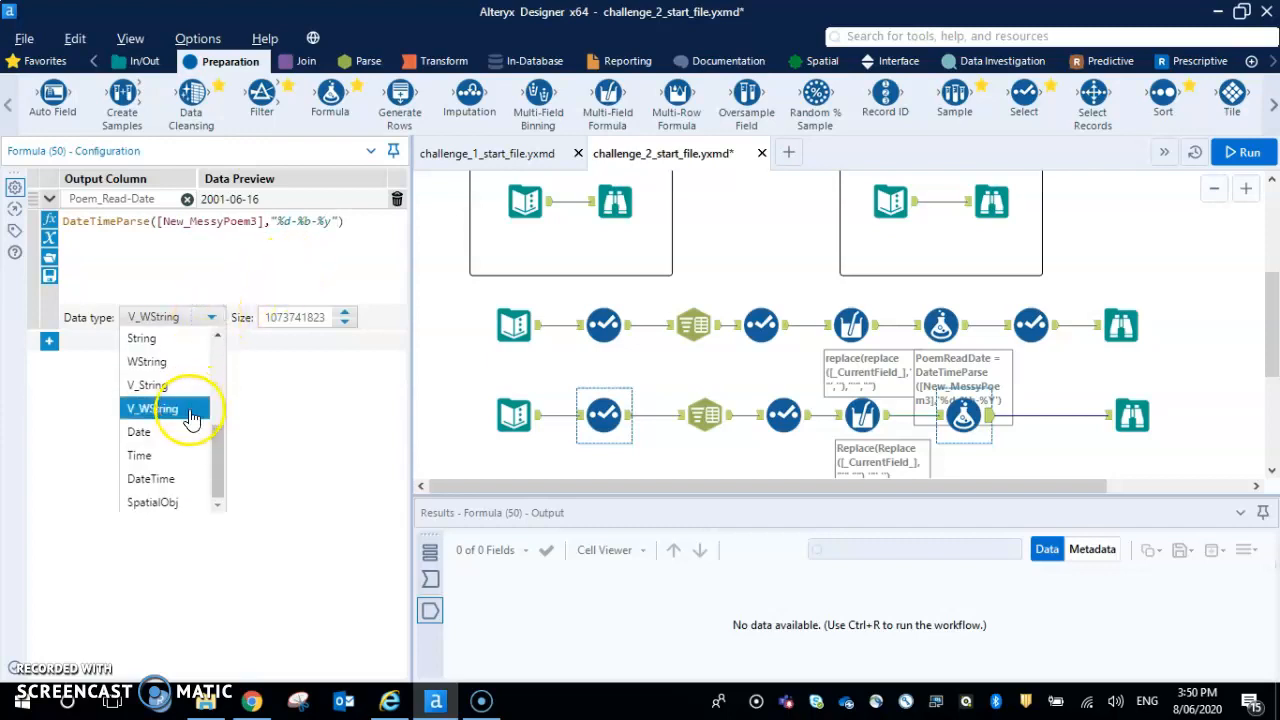
left_click(190, 430)
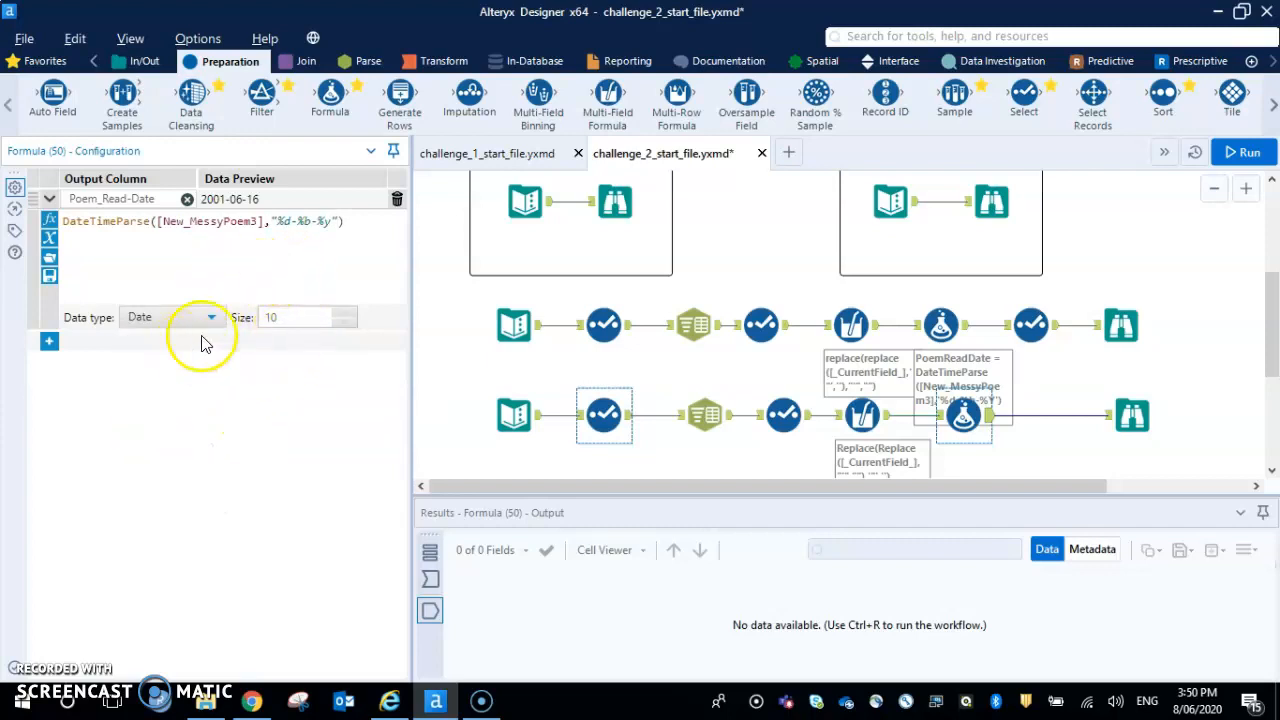
Run the workflow and view the Poem_Read-Date column in the Formula tool's output
left_click(1240, 152)
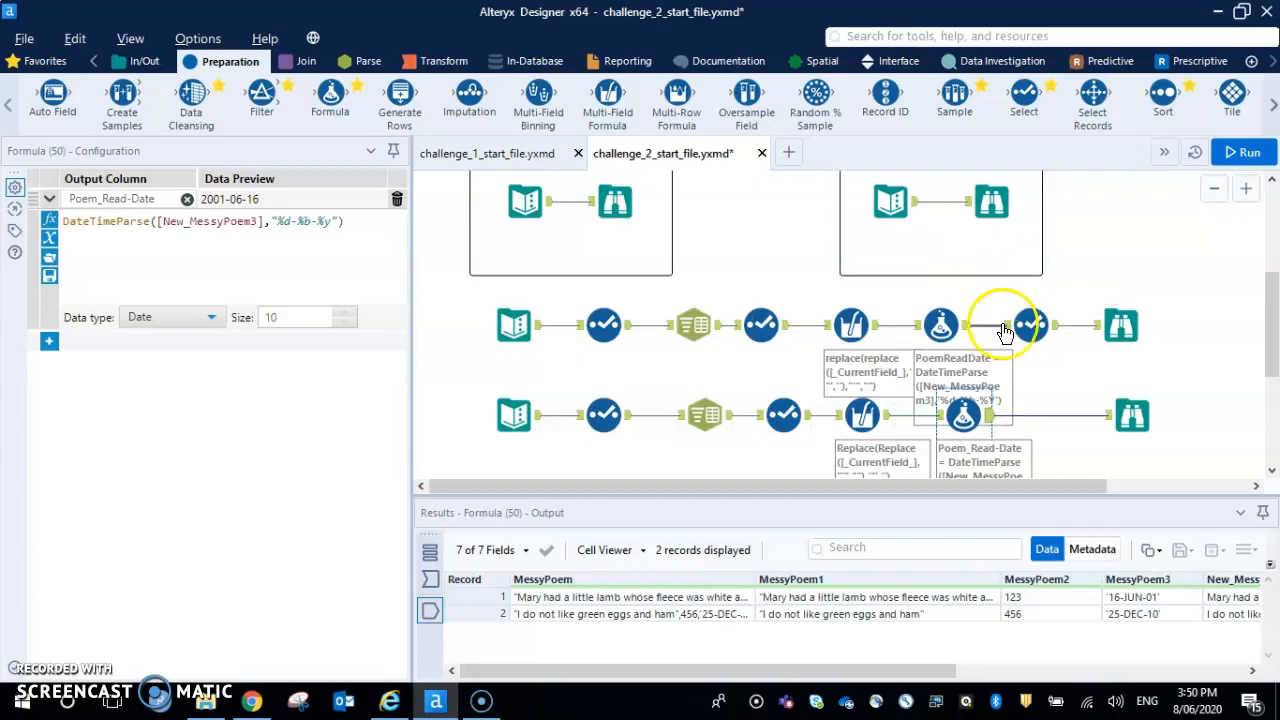
scroll(1130, 410, "down", 1)
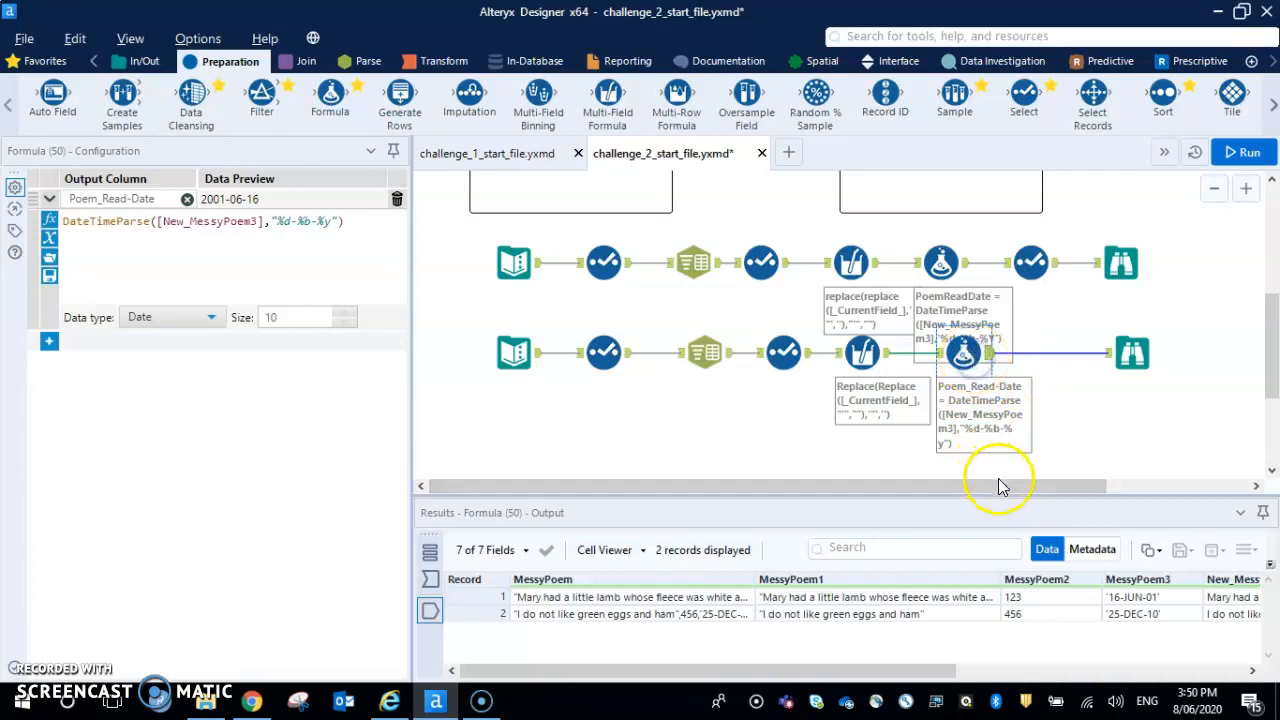
left_click_drag(1001, 486, 1246, 488)
left_click_drag(1013, 490, 829, 491)
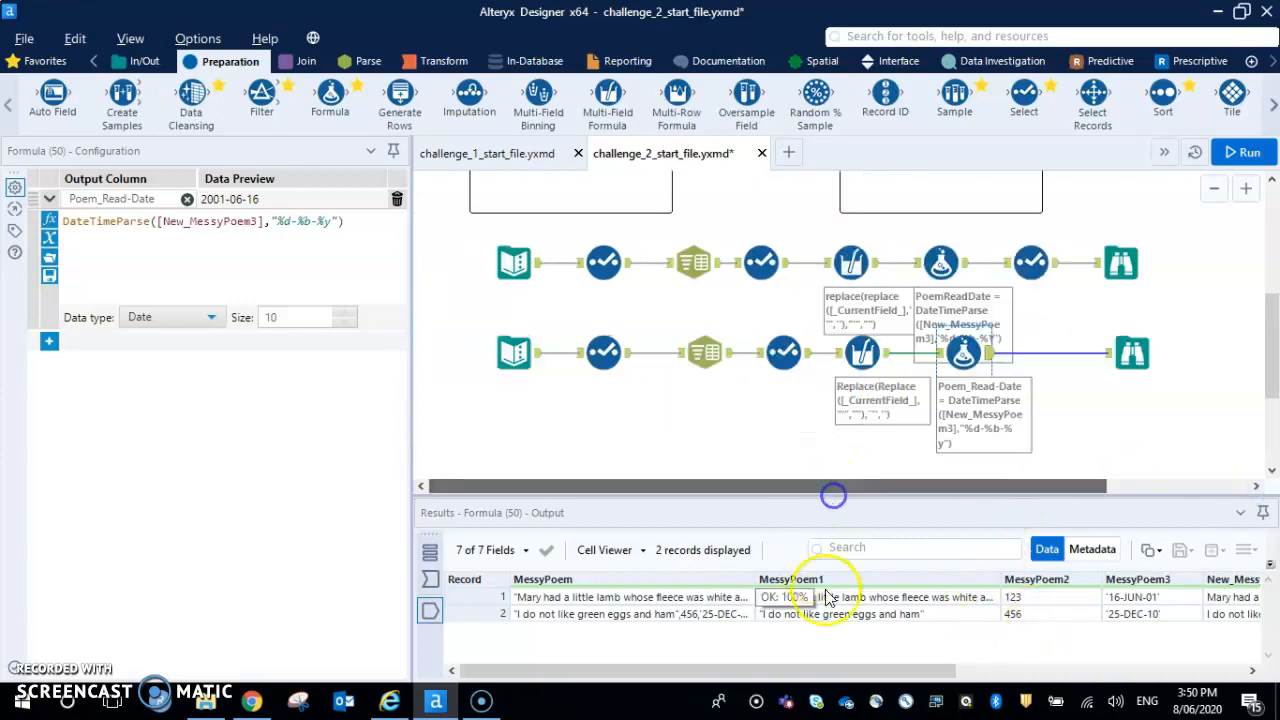
left_click_drag(894, 669, 1185, 671)
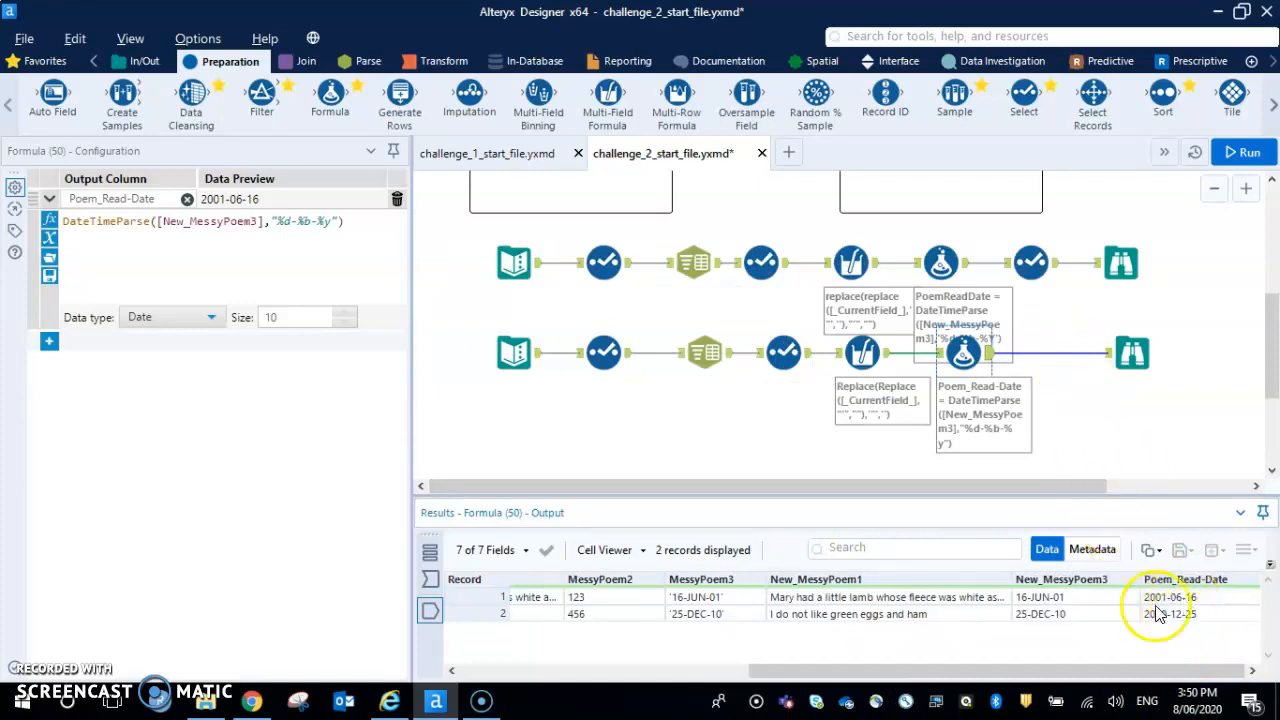
Insert a Select tool between the new Formula and Browse tools, widen its Field column, and deselect every field
left_click_drag(1024, 94, 1054, 354)
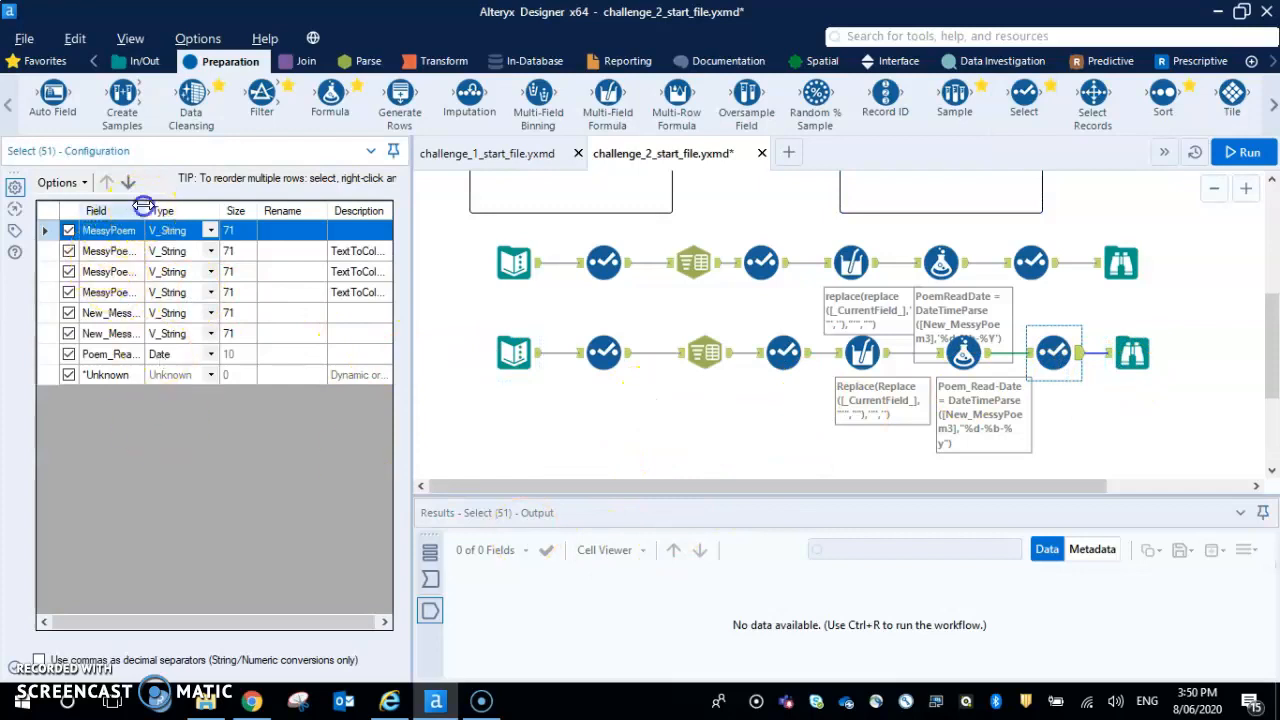
left_click_drag(145, 210, 214, 210)
left_click(68, 231)
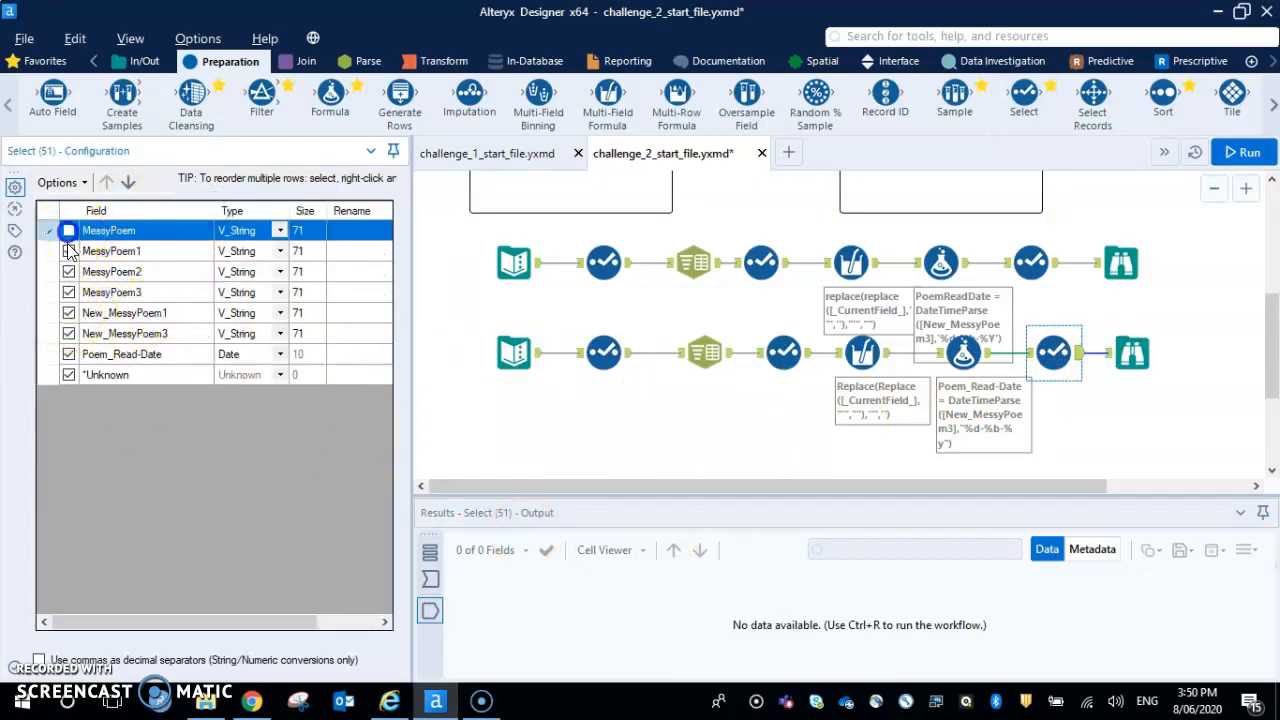
left_click(68, 251)
left_click(68, 271)
left_click(68, 292)
left_click(68, 312)
left_click(68, 333)
left_click(68, 354)
left_click(68, 374)
Include the New_MessyPoem1 field and move it to first place in the field order
left_click(68, 313)
left_click(68, 313)
left_click(105, 182)
left_click(105, 182)
left_click(105, 182)
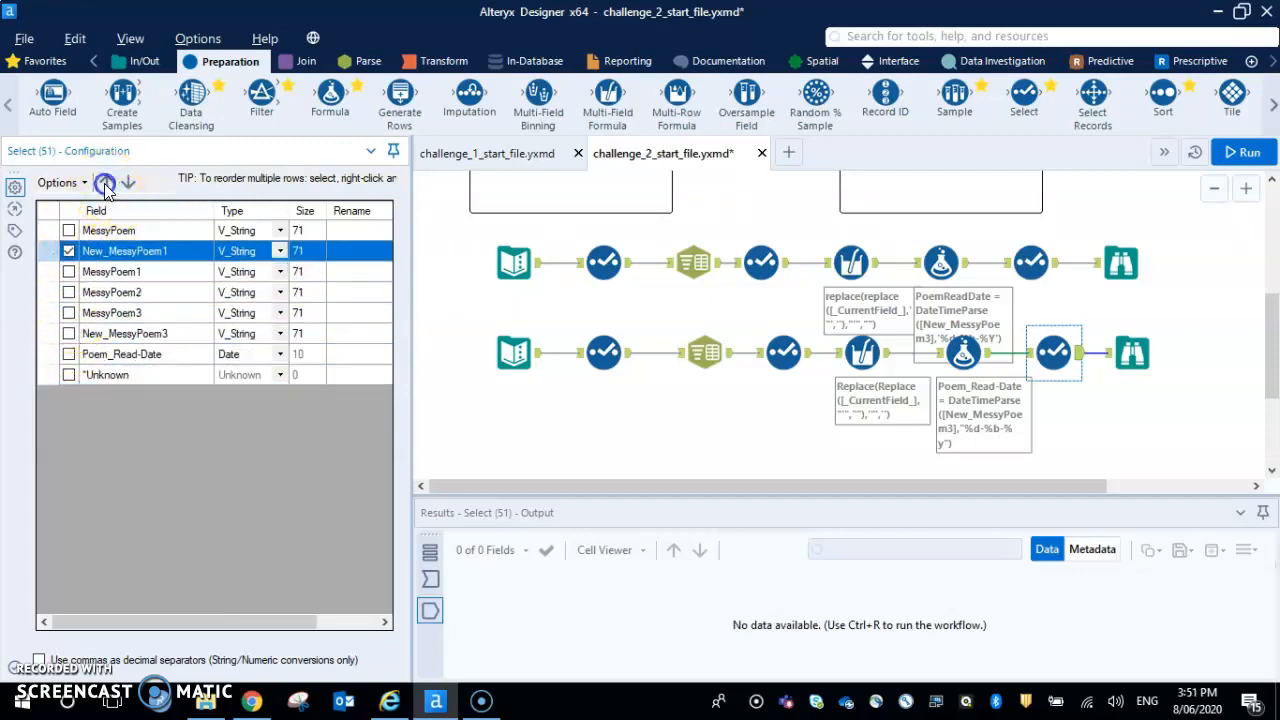
left_click(105, 182)
Include the MessyPoem2 and Poem_Read-Date fields as well, and run the workflow
left_click(69, 293)
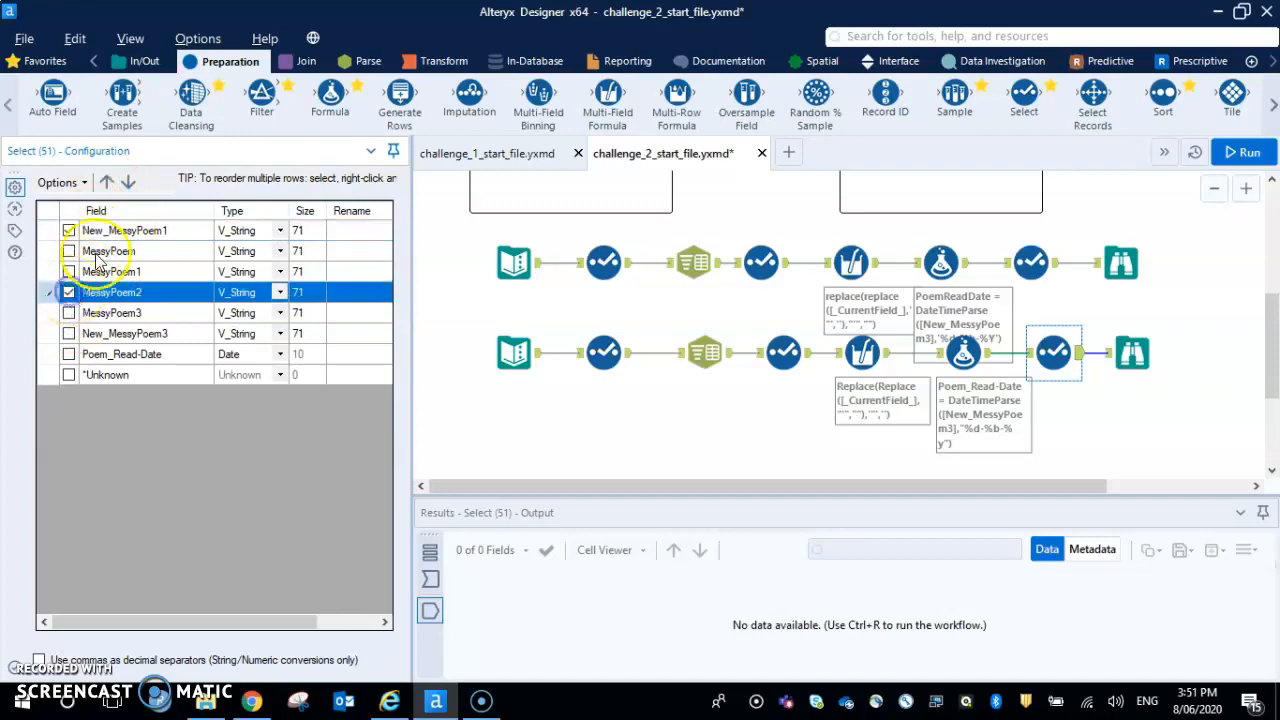
left_click(68, 354)
left_click(1245, 155)
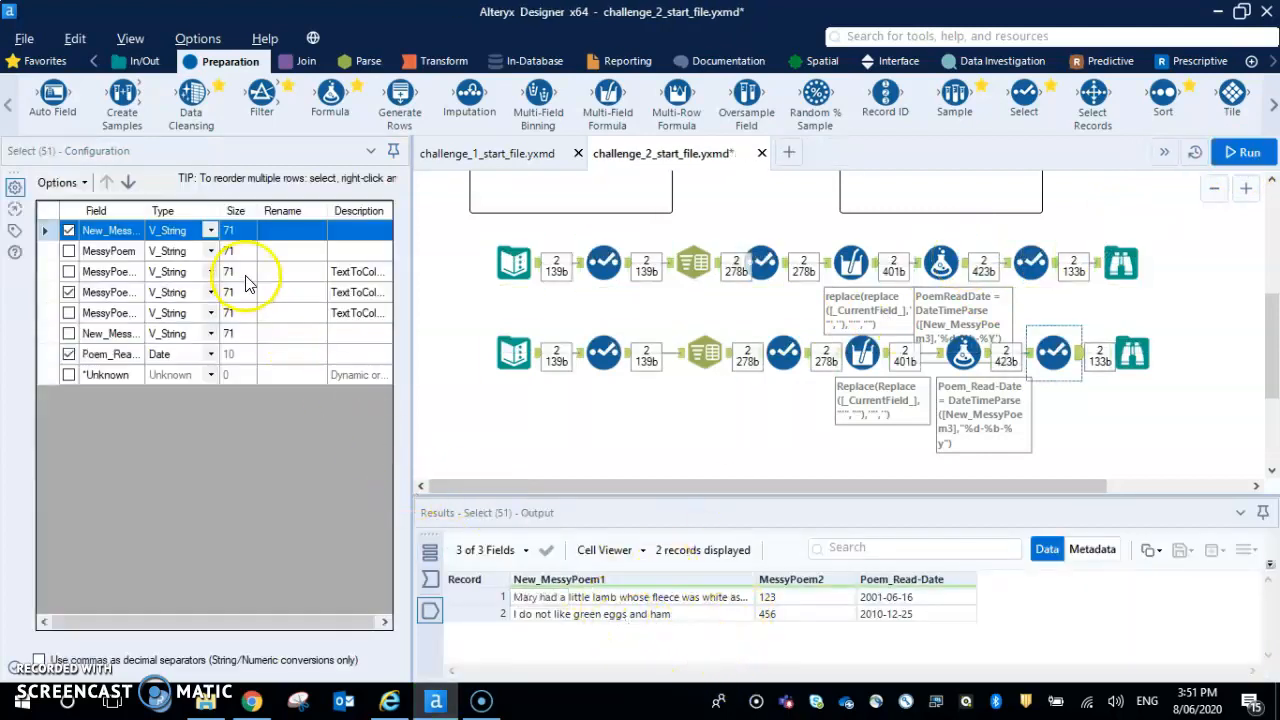
Rename New_MessyPoem1 as Poem, MessyPoem2 as Poem_ID and Poem_Read-Date as poem_Read_Date, and run the workflow
left_click(300, 232)
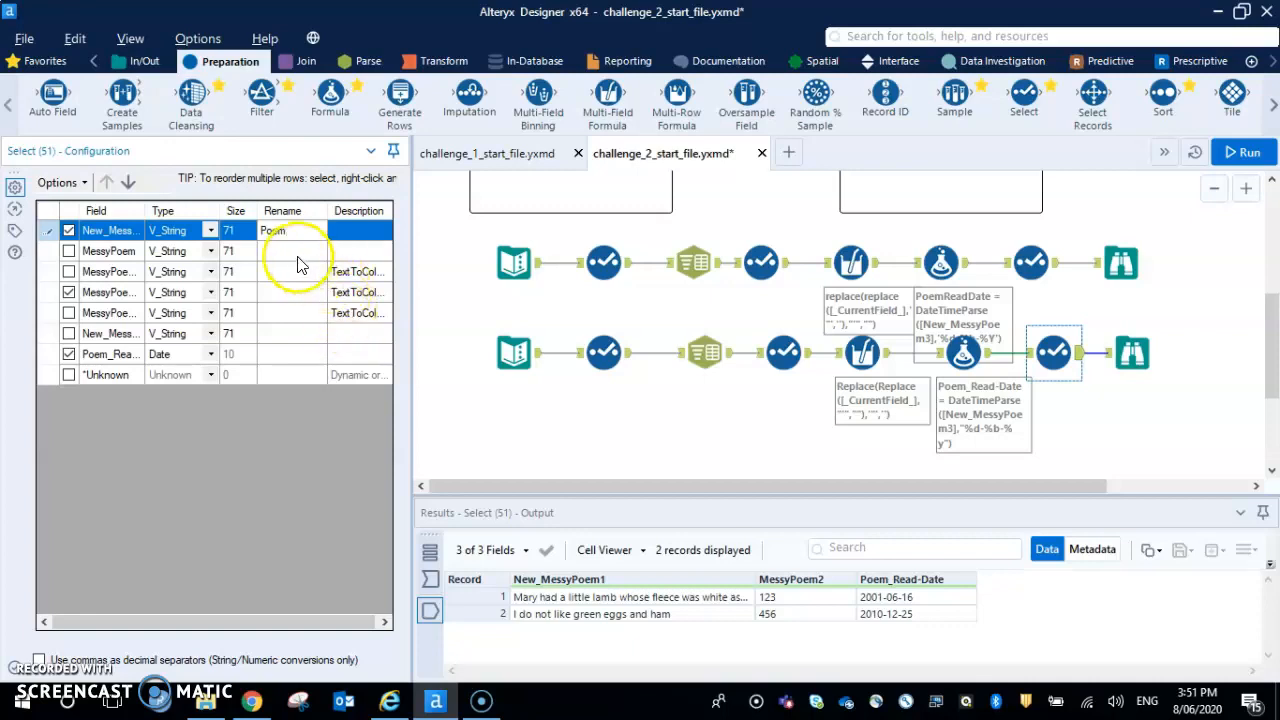
left_click(294, 291)
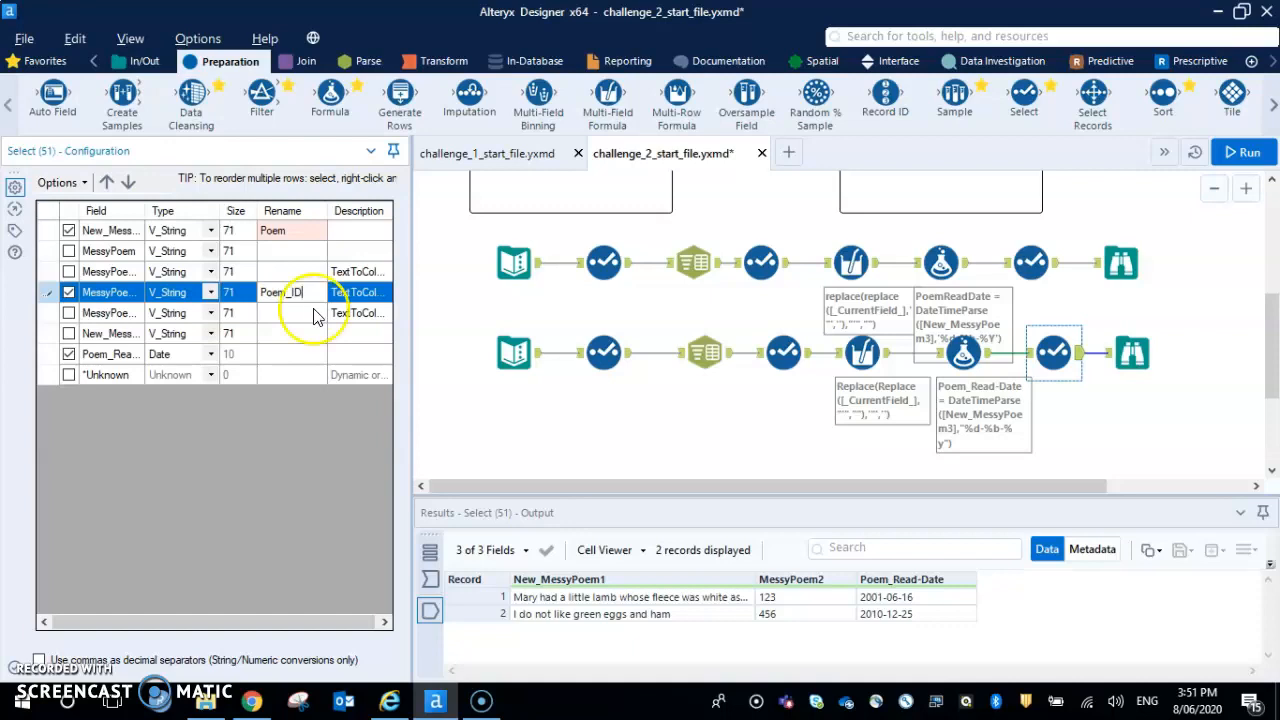
left_click(292, 352)
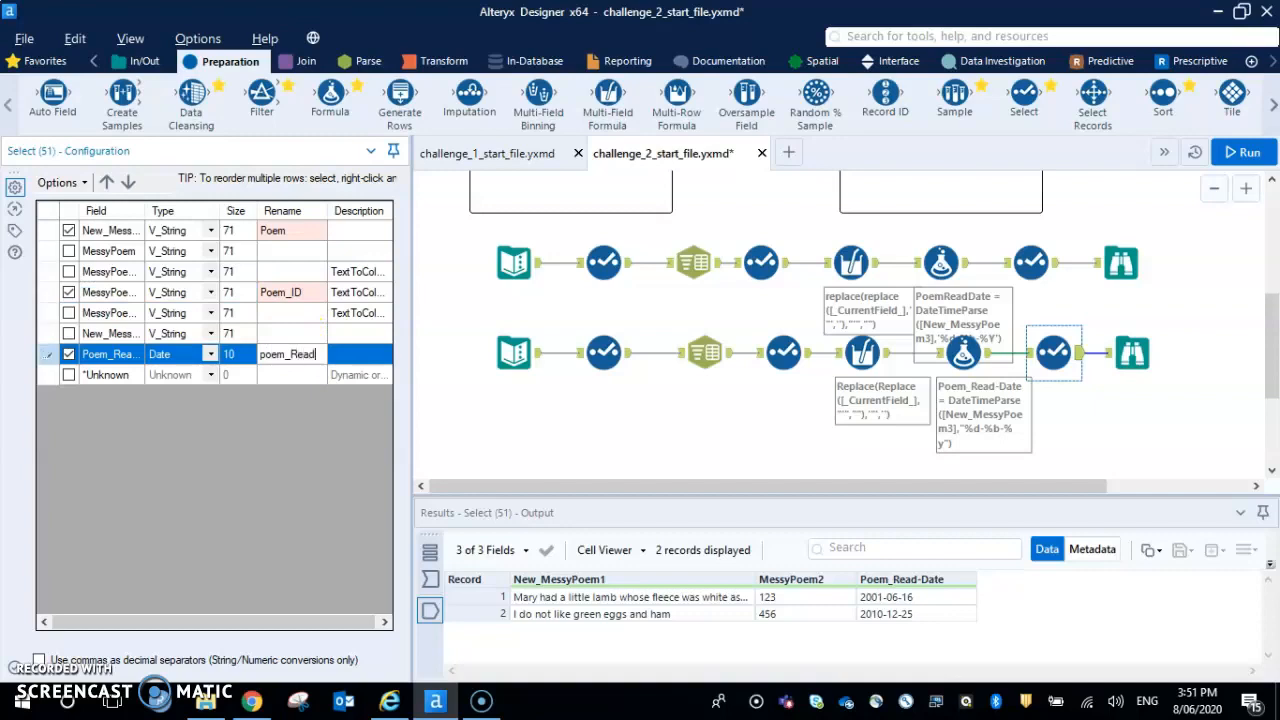
type("poem_Read_da")
key("BackSpace")
type("Date")
left_click(1135, 225)
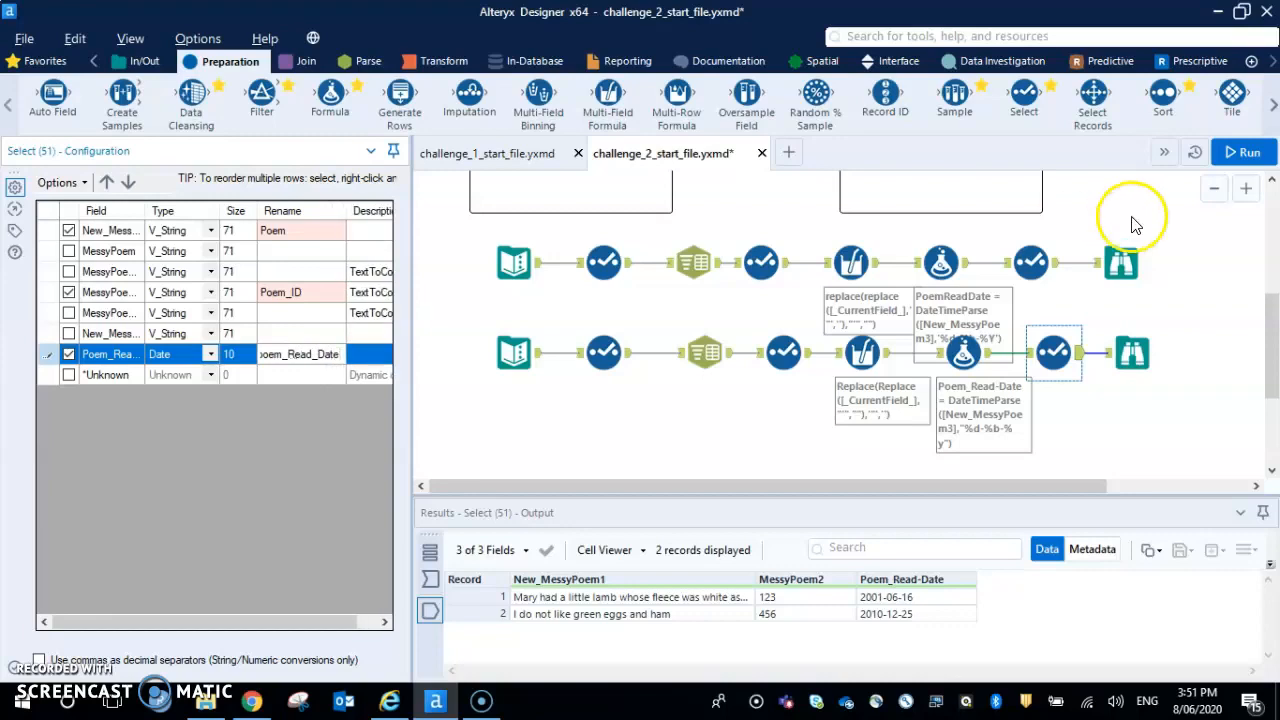
left_click(1248, 153)
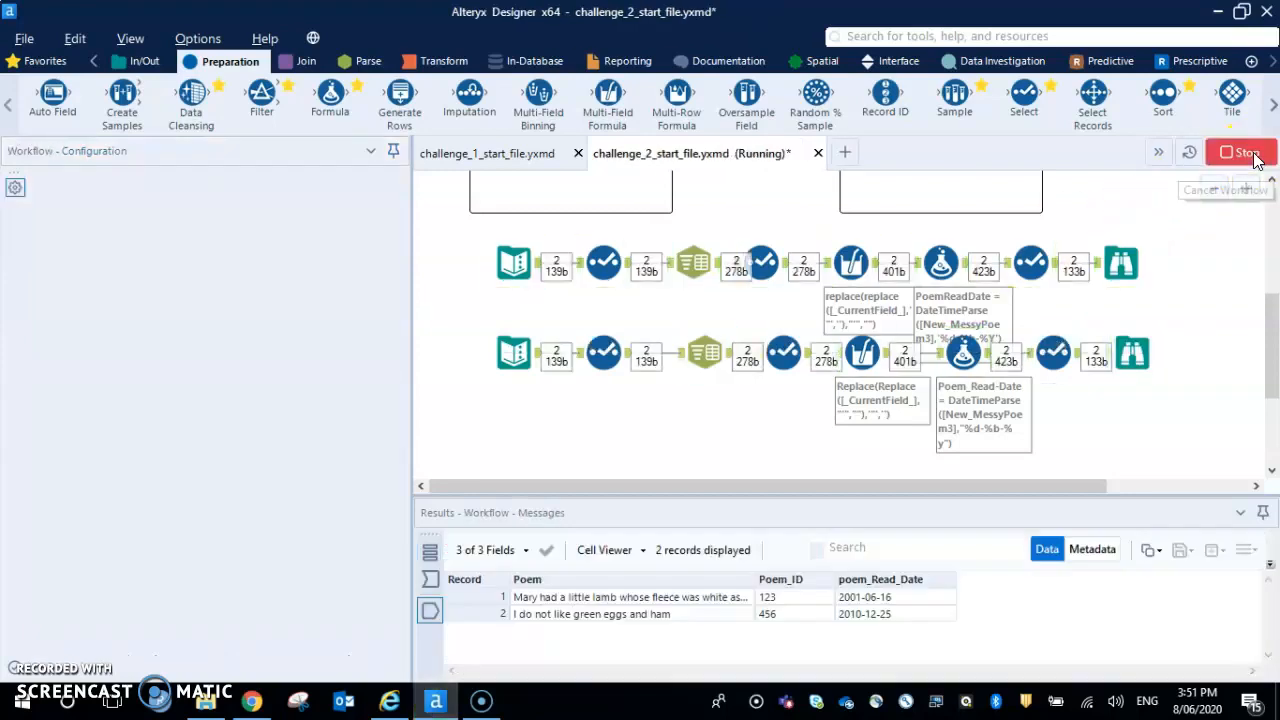
Compare the new Select tool's output with the expected output and the solution row's last Select tool
left_click(1055, 355)
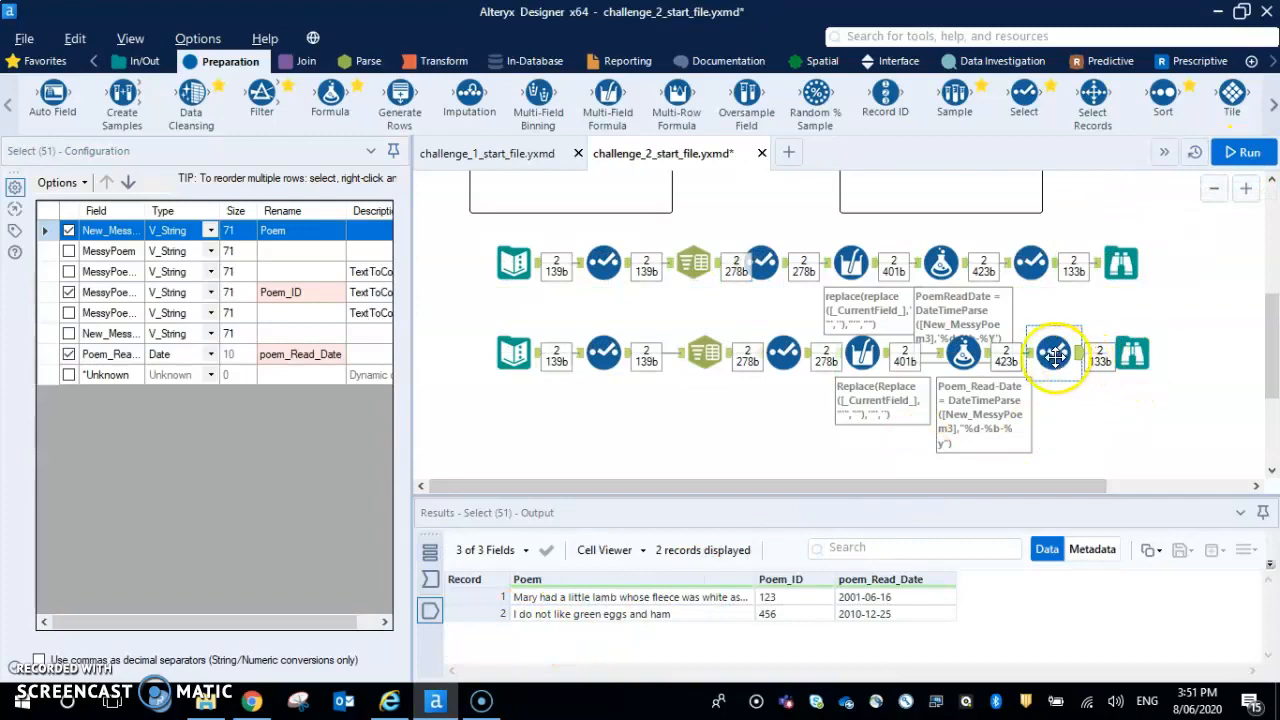
scroll(1005, 370, "up", 1)
left_click(995, 212)
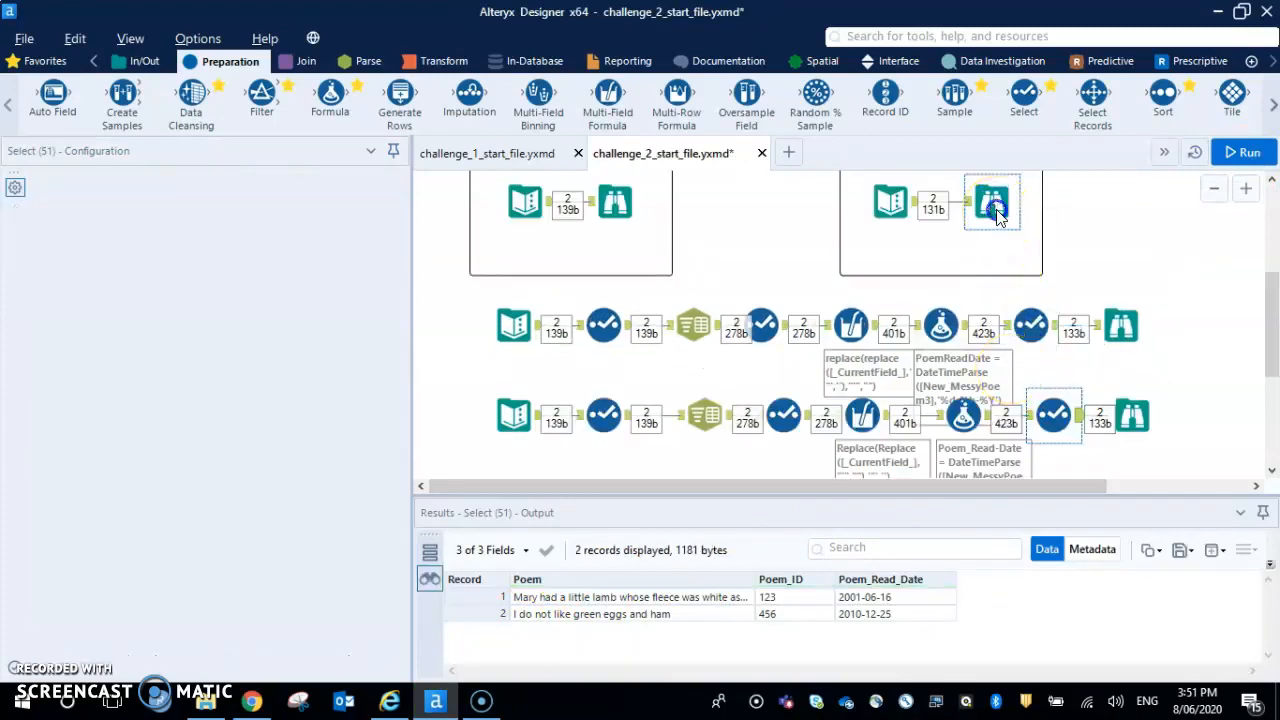
left_click(1055, 418)
left_click(990, 203)
left_click(1054, 417)
left_click(1033, 330)
left_click(995, 207)
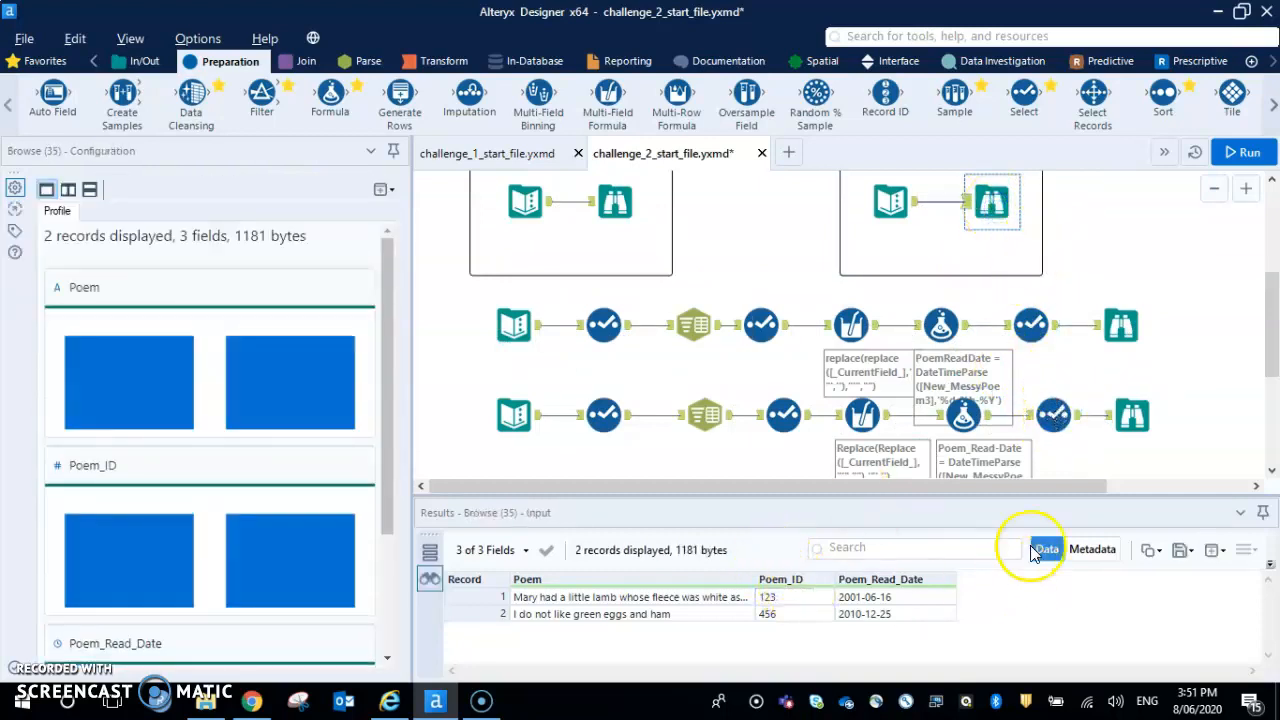
left_click(1055, 413)
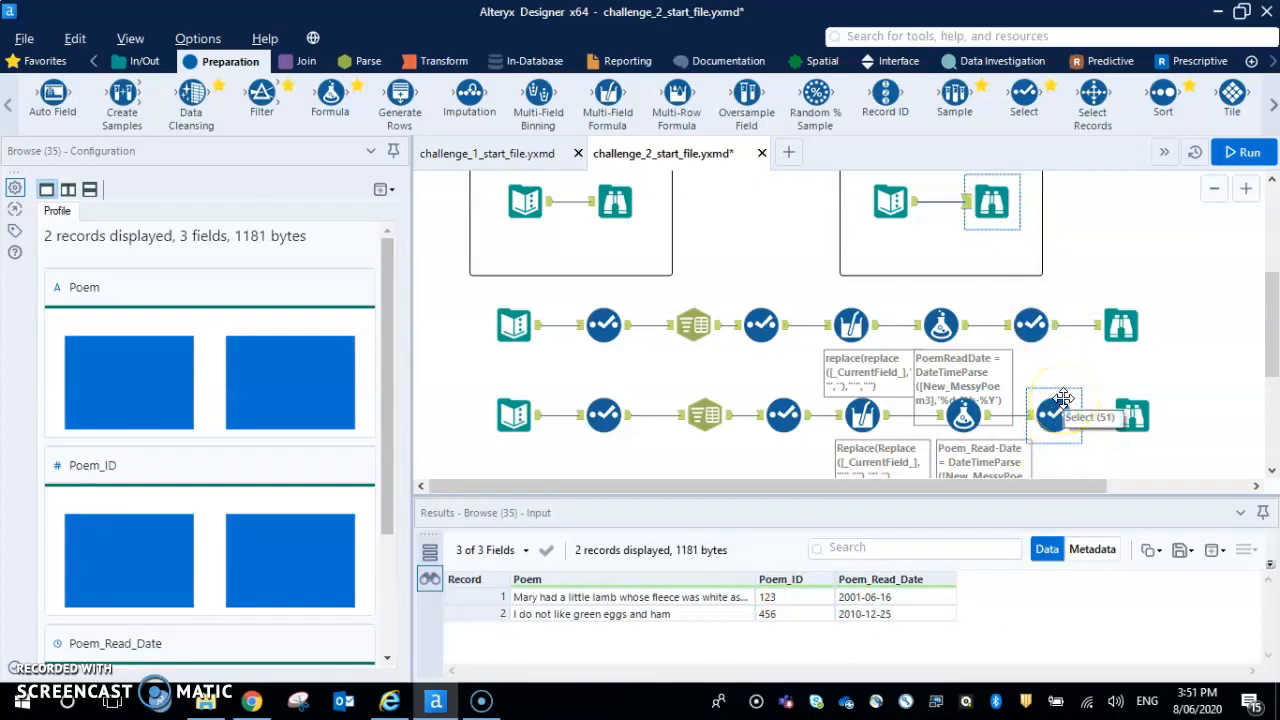